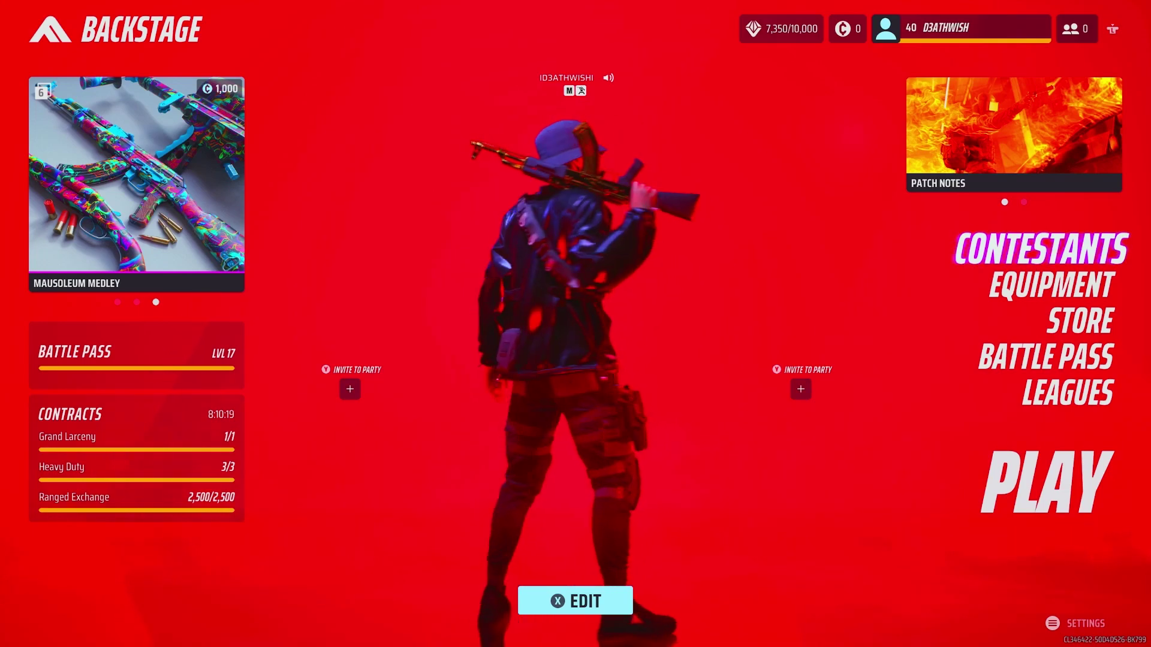
- Open the game settings and review the enemy team colors, matchmaking region and crossplay options
key("Escape")
key("Return")
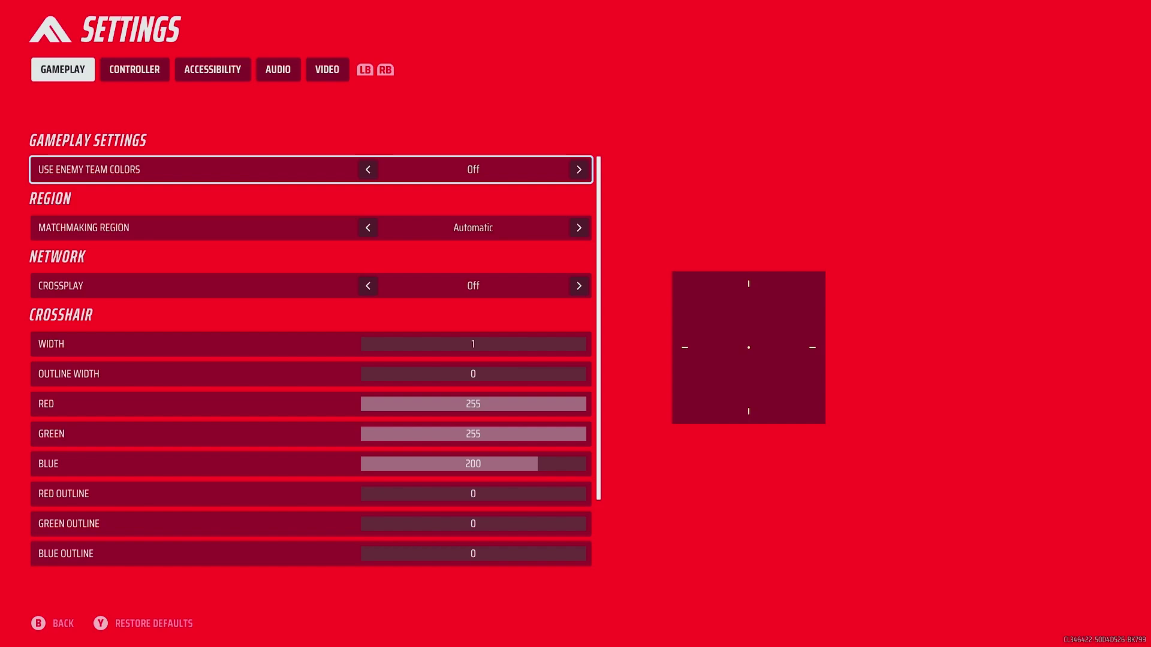
key("Down")
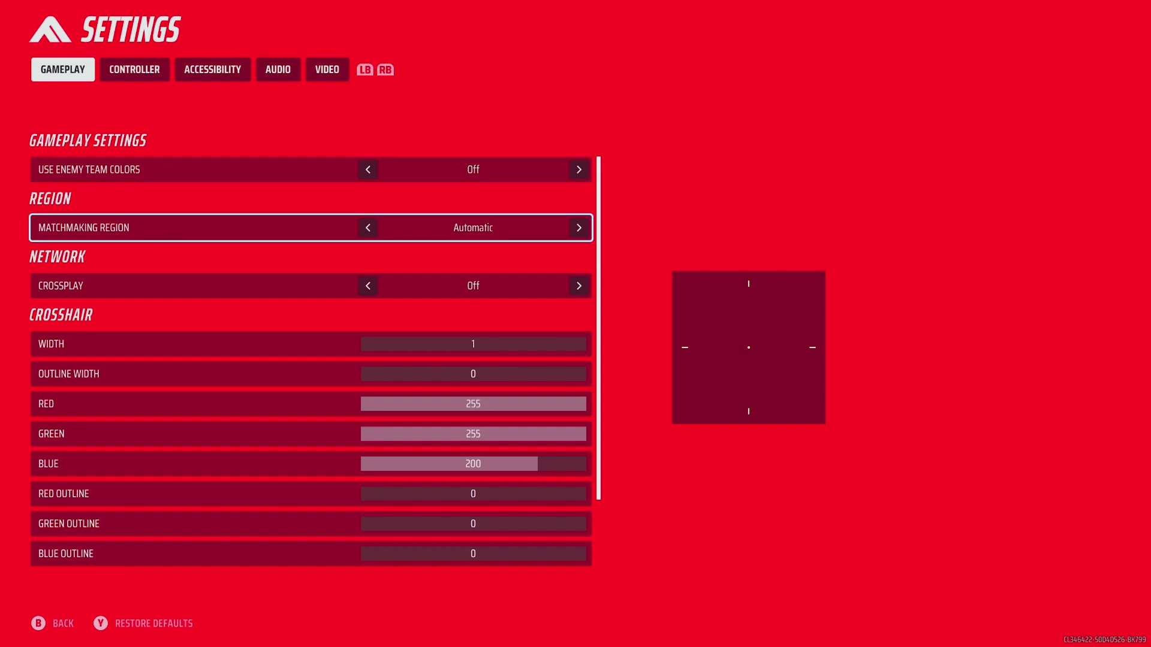
key("Down")
key("Down")
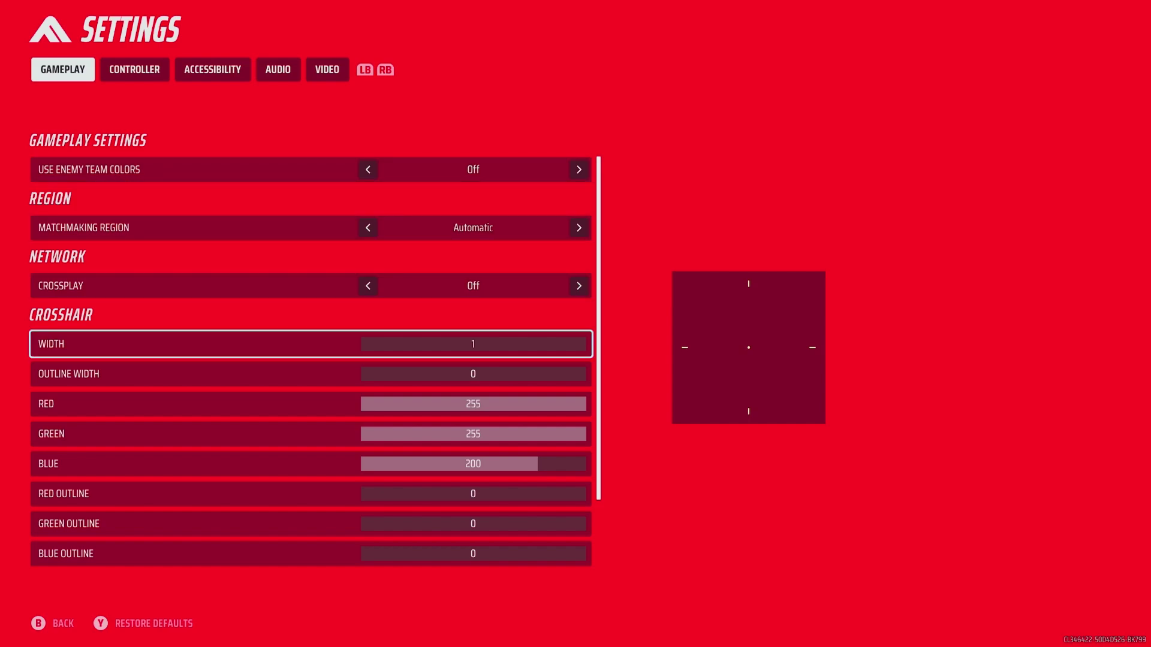
key("Up")
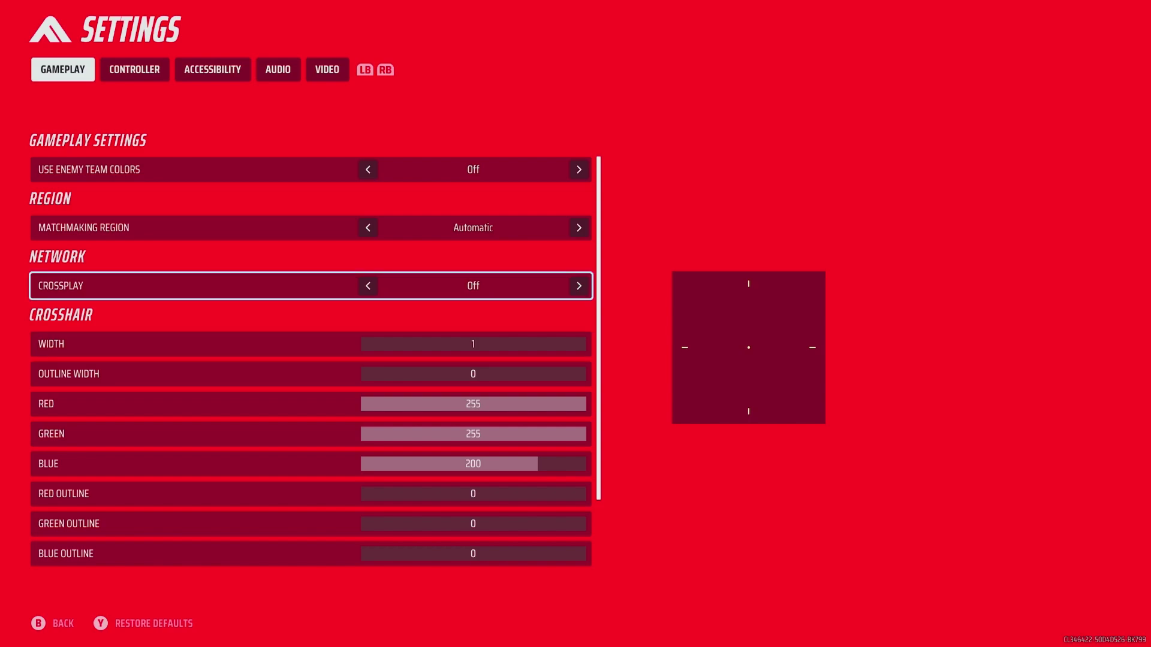
key("Right")
key("Left")
- Examine the gameplay crosshair settings, from width and colors to center dot radius and opacity
key("Down")
key("Down")
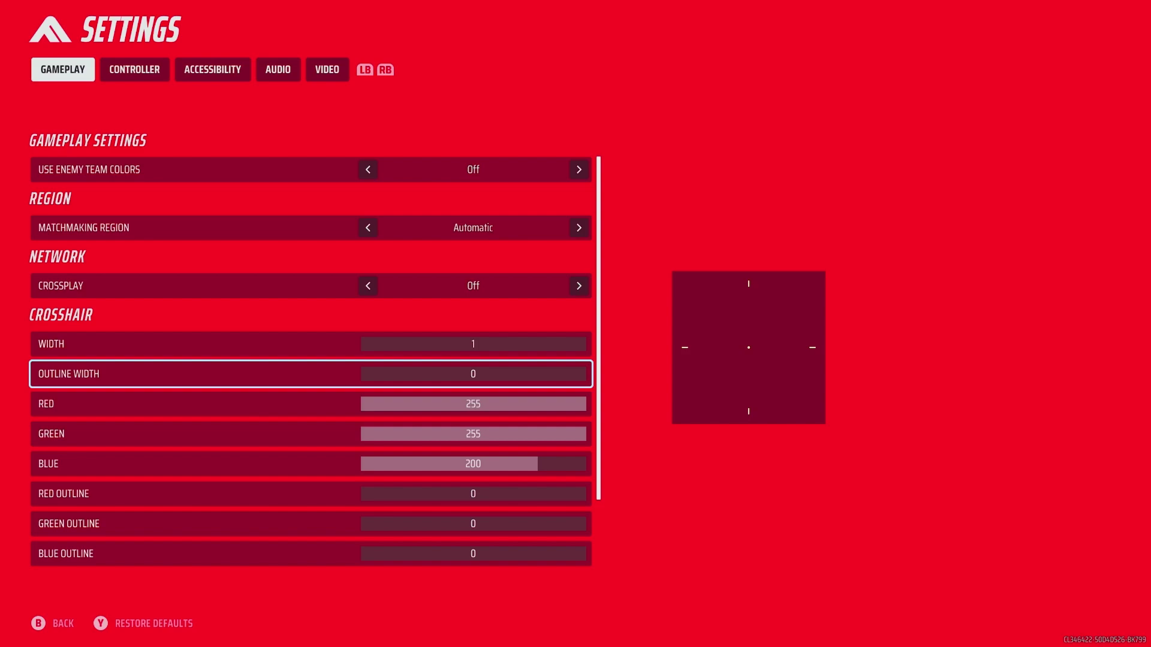
key("Down")
key("Down")
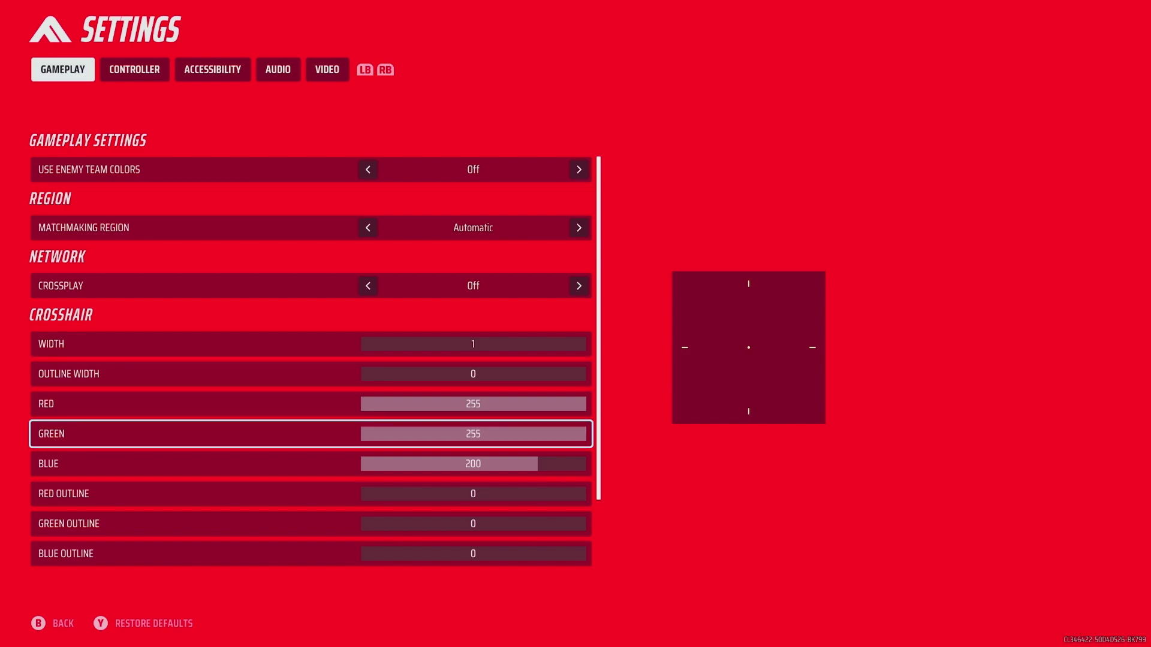
key("Down")
key("Down")
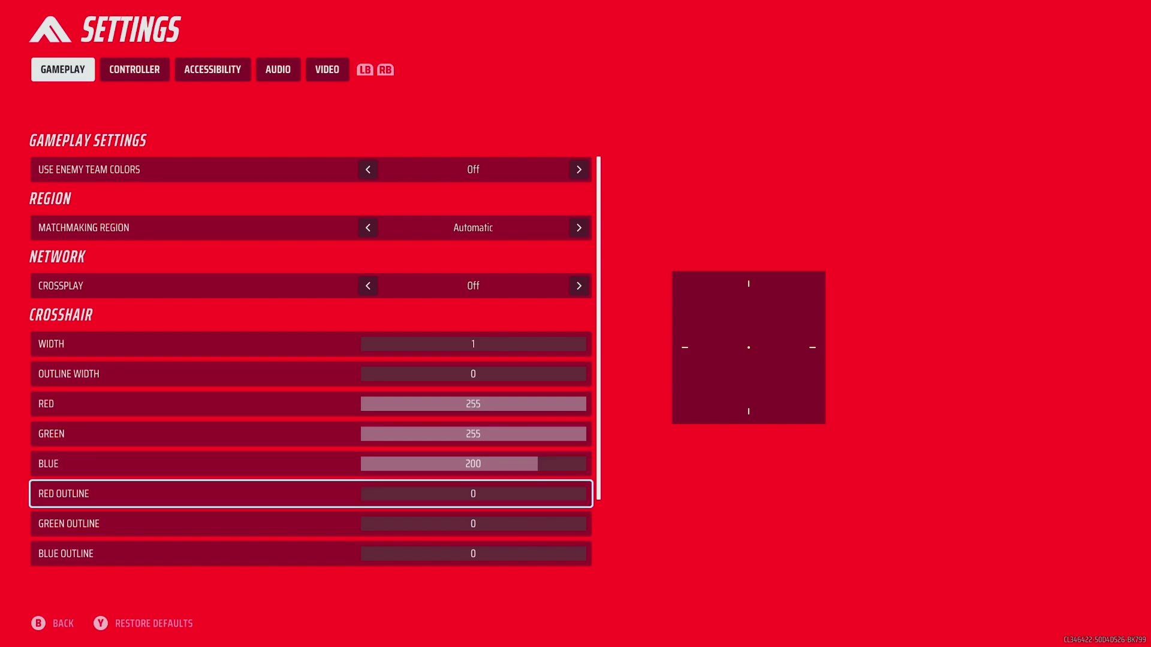
key("Down")
key("Down")
key("Down")
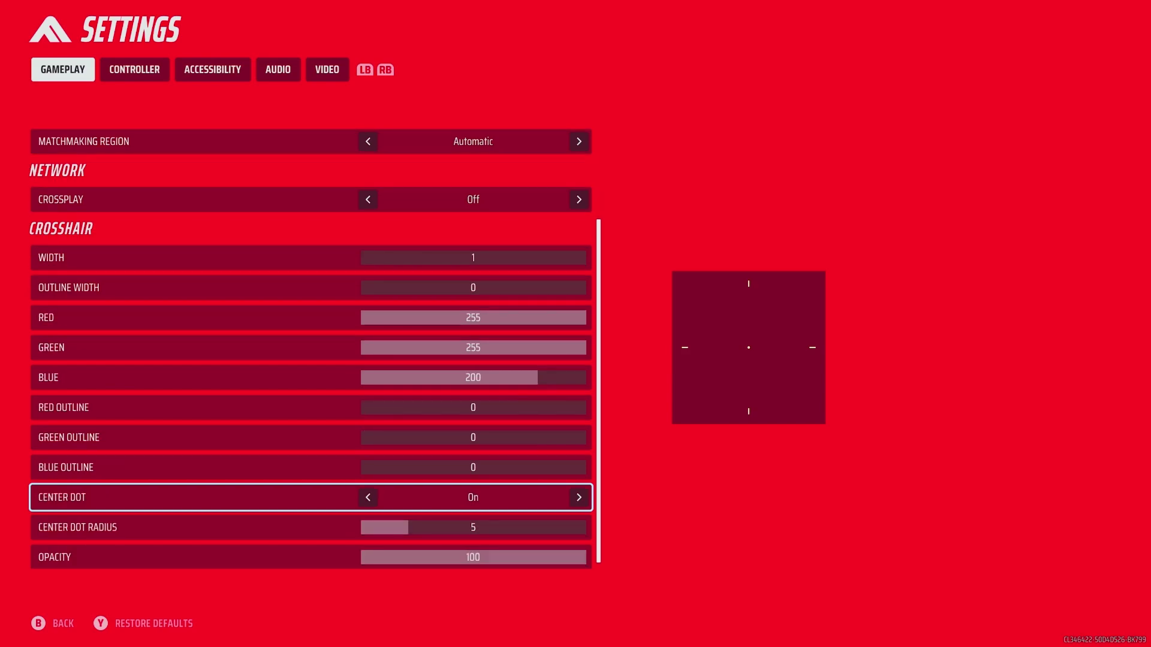
key("Down")
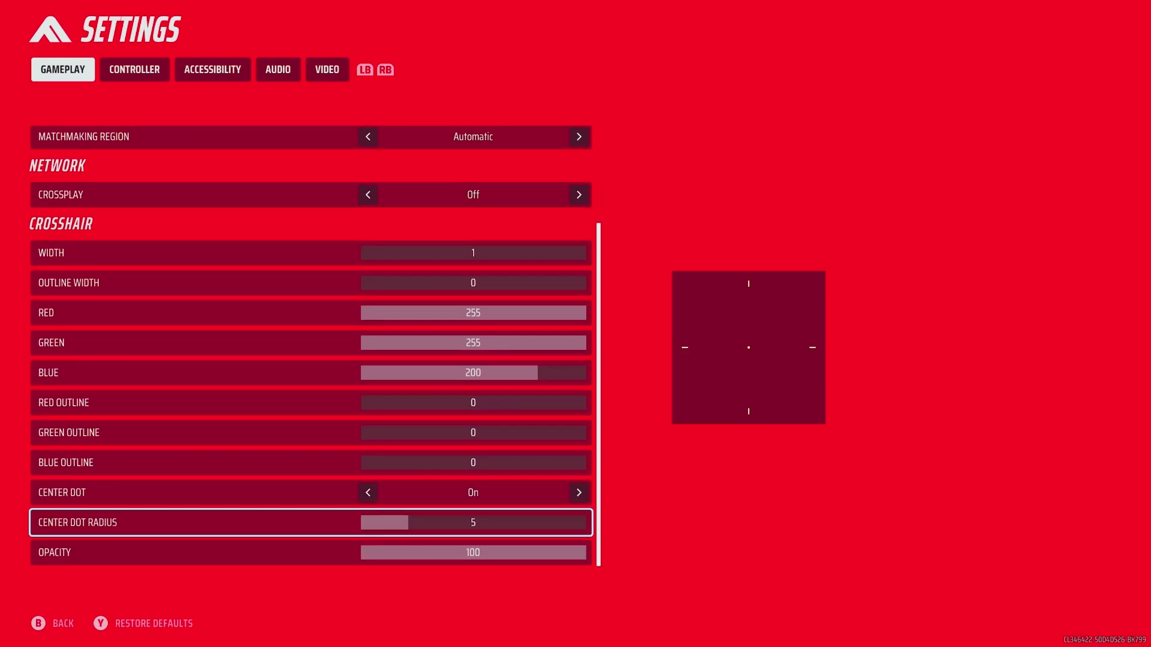
key("Down")
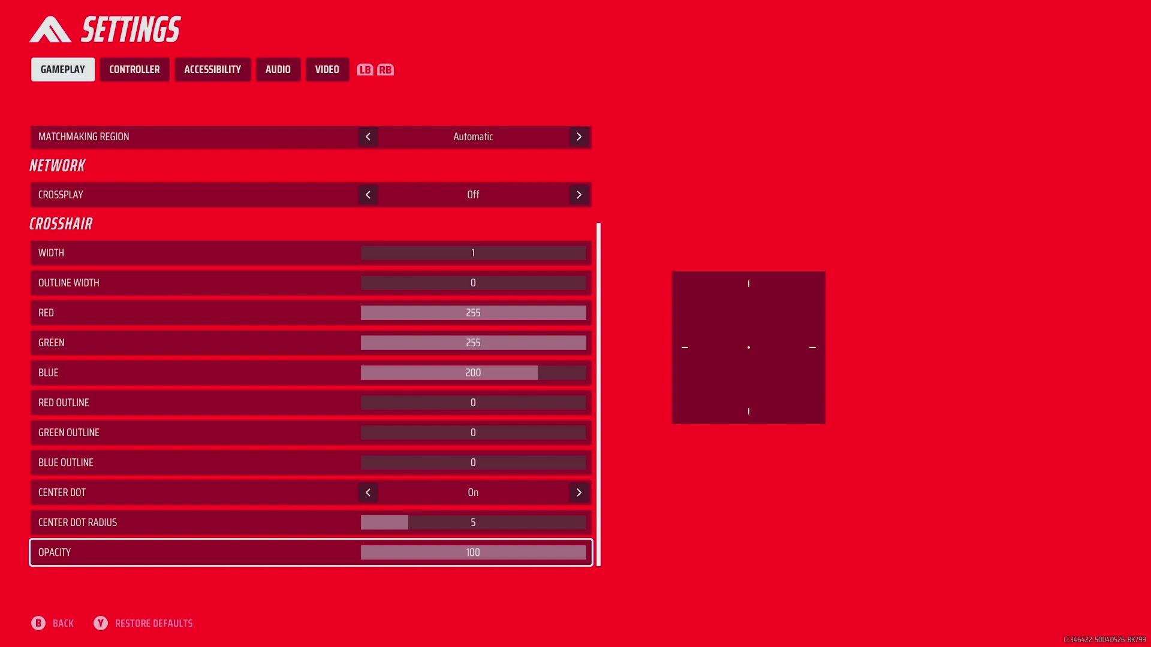
- Set the deadzone to 5 in the controller settings
key("e")
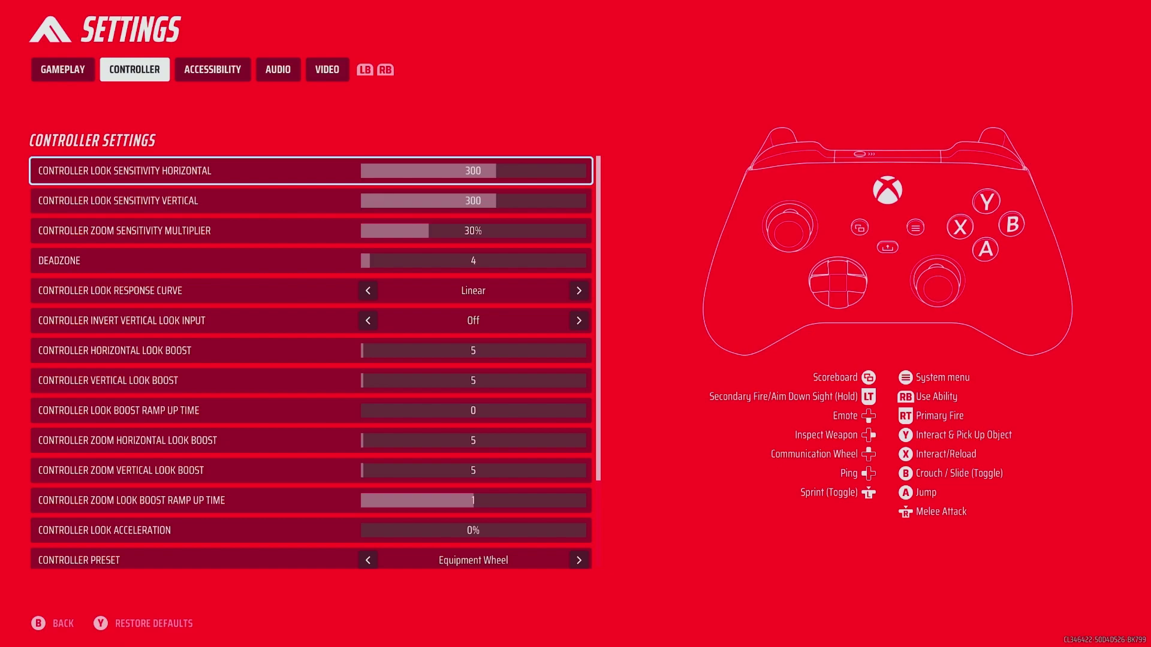
key("Down")
key("Down")
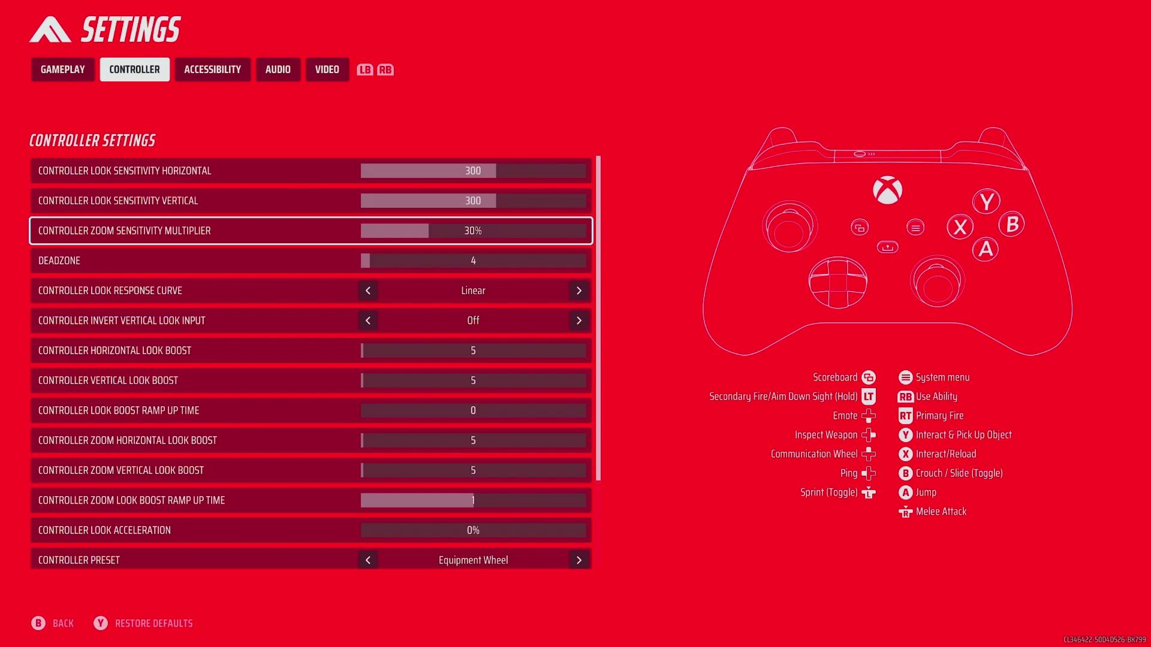
key("Down")
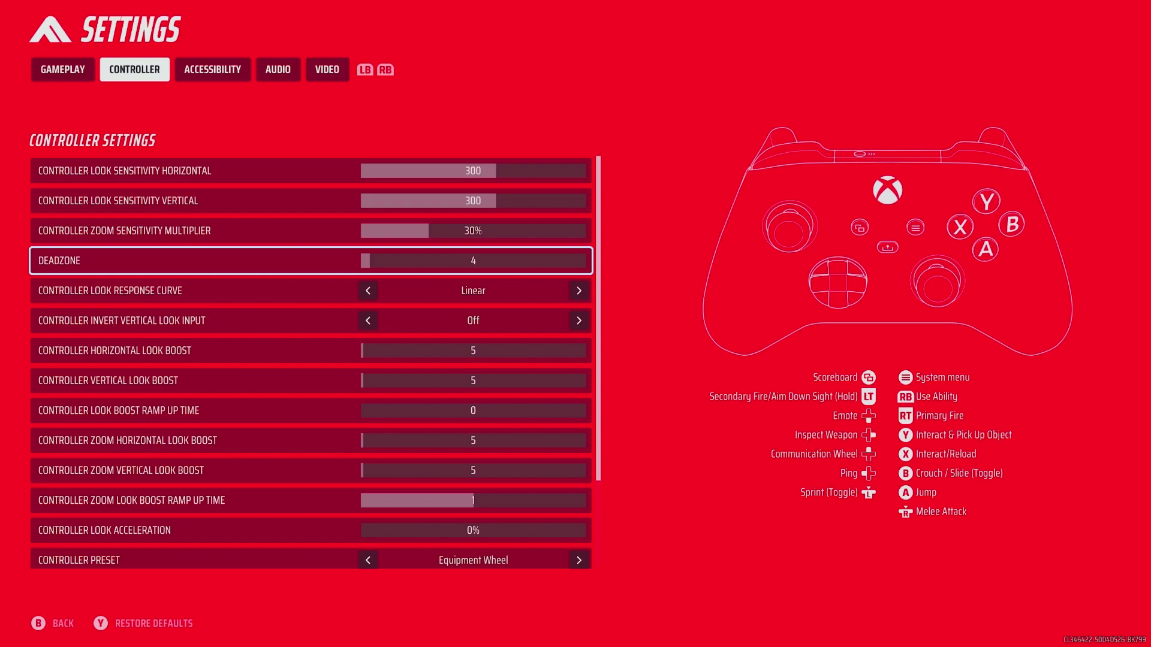
key("Right")
- Examine the remaining controller settings, from the look response curve and look boosts to preset, zoom behavior and aim assist
key("Down")
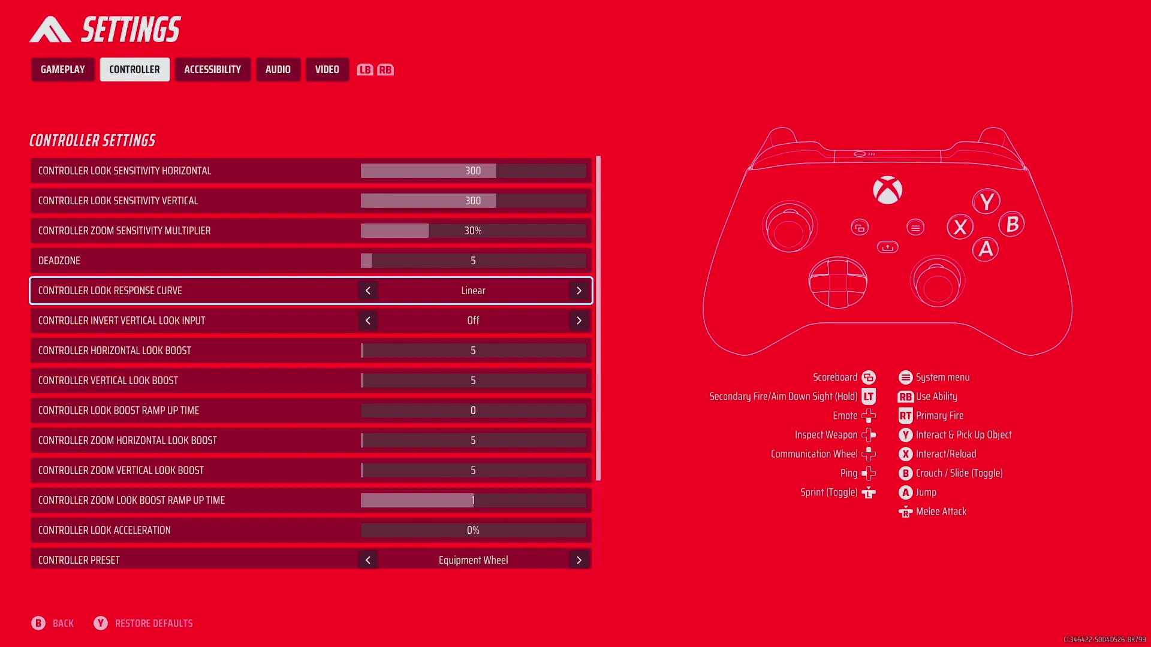
key("Down")
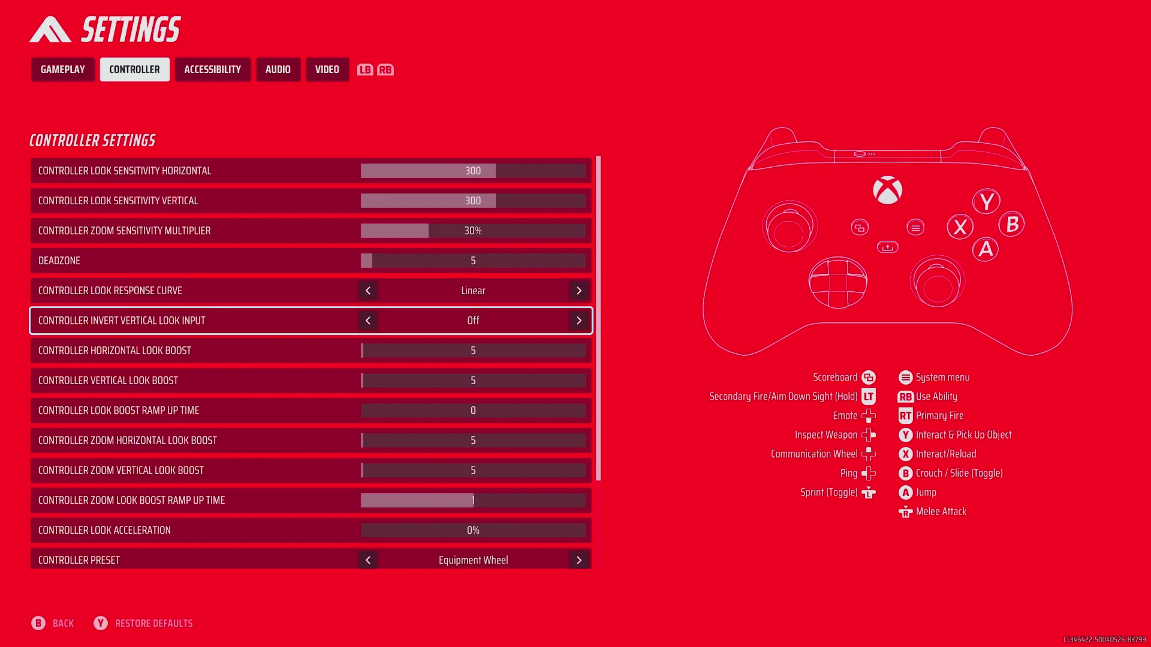
key("Down")
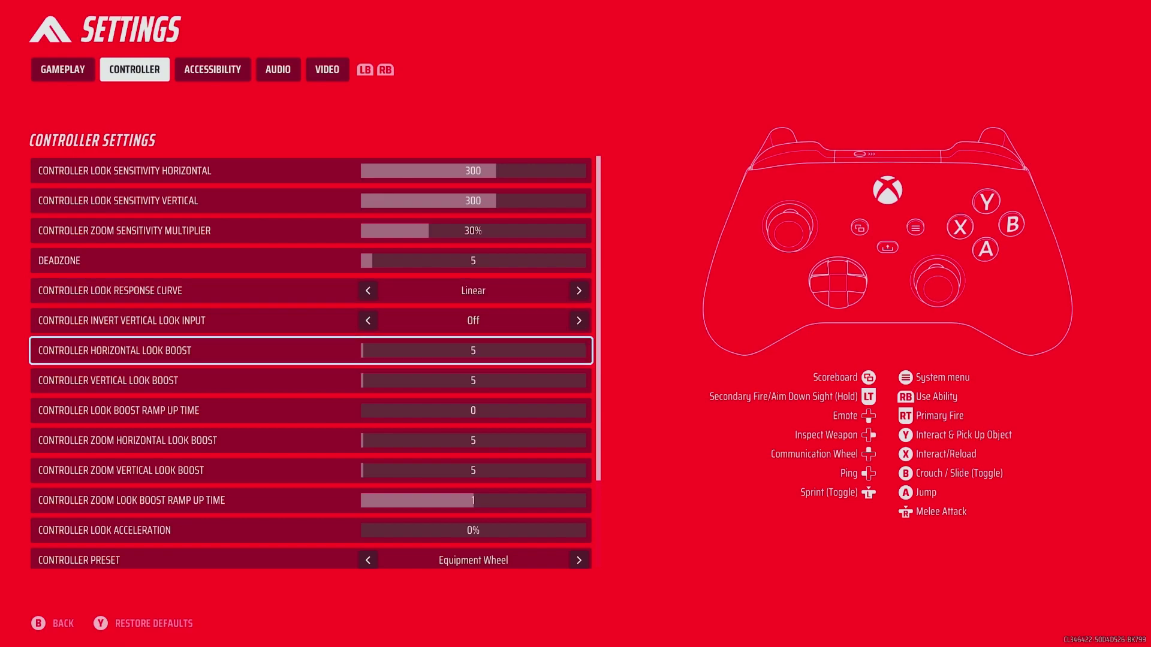
key("Down")
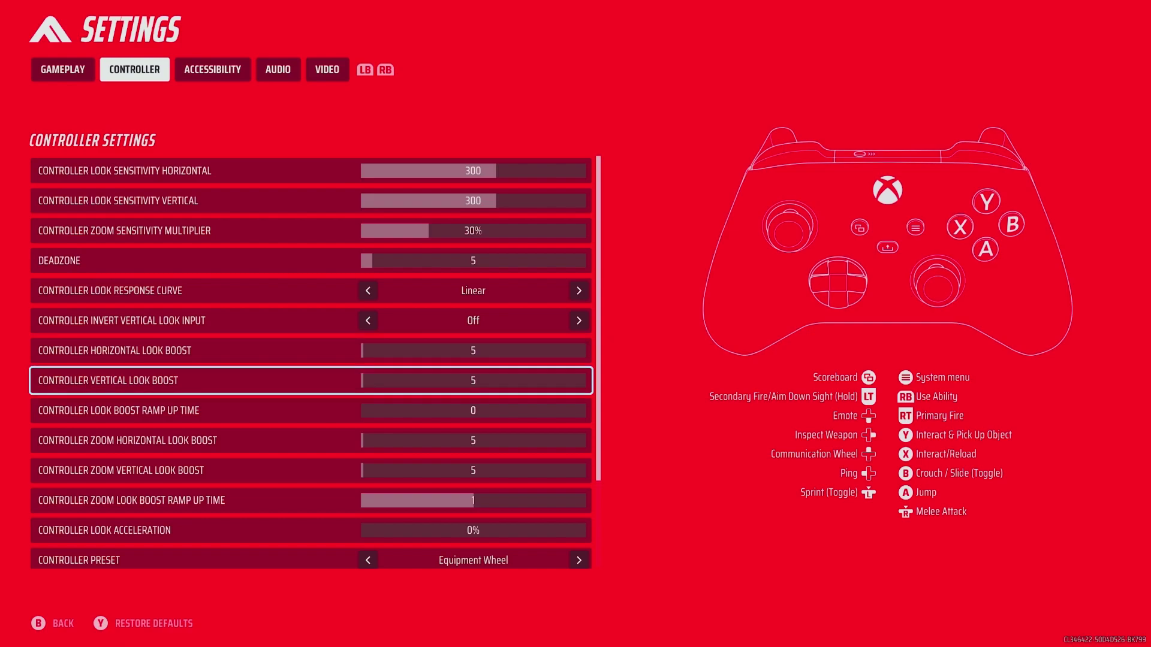
key("Down")
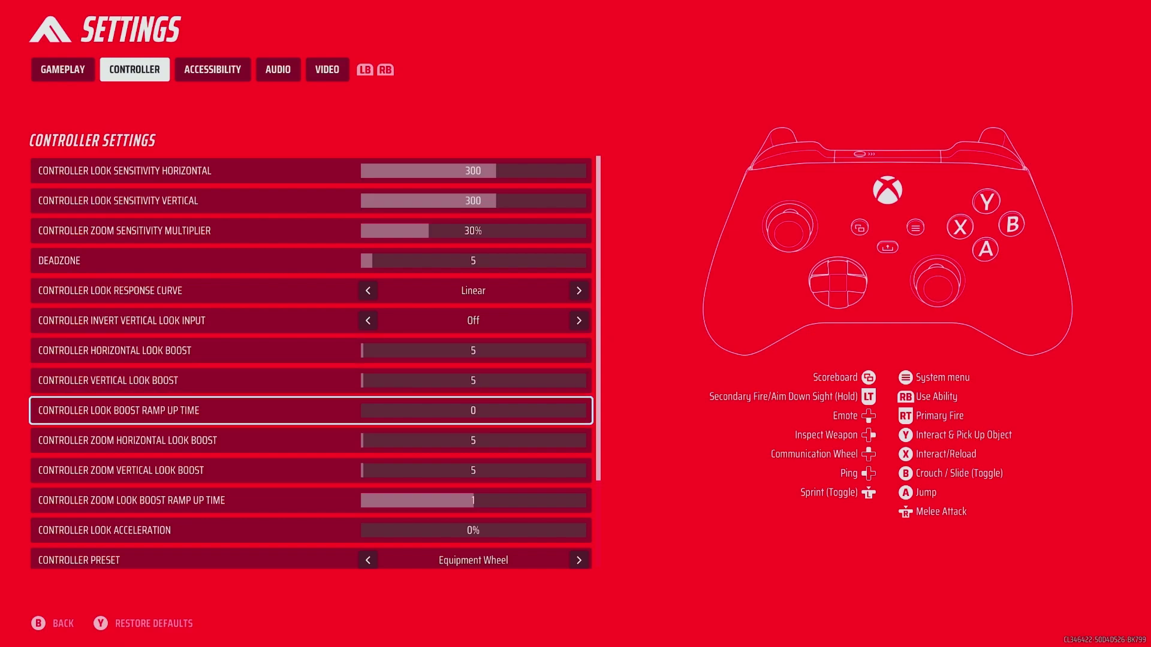
key("Down")
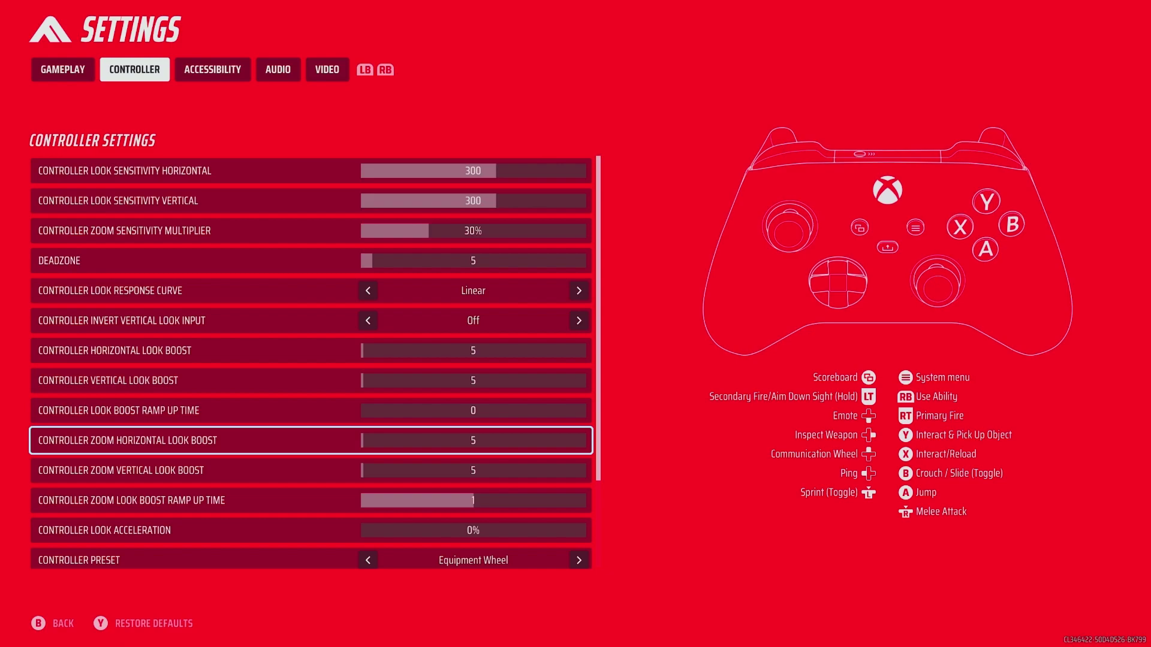
key("Down")
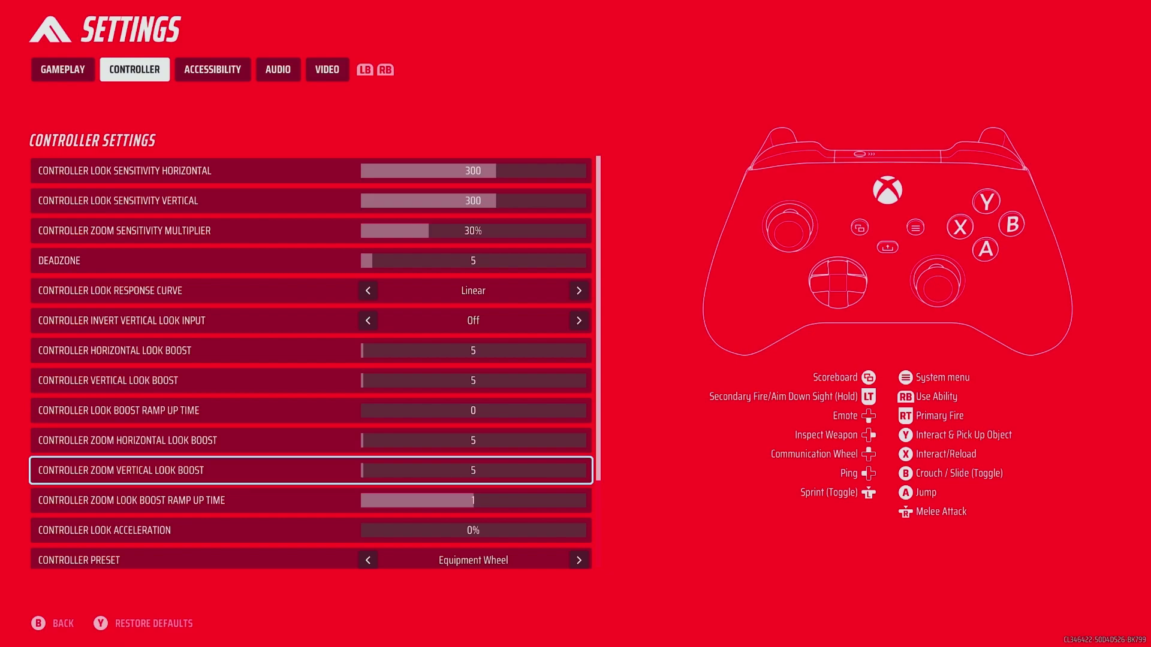
key("Down")
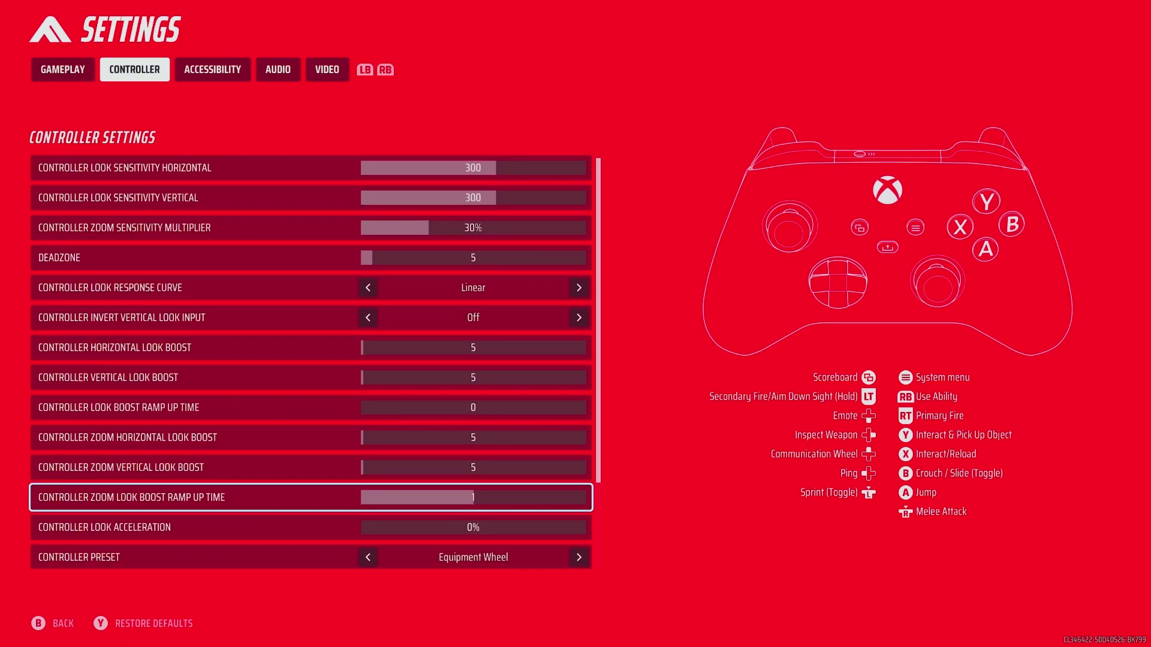
key("Down")
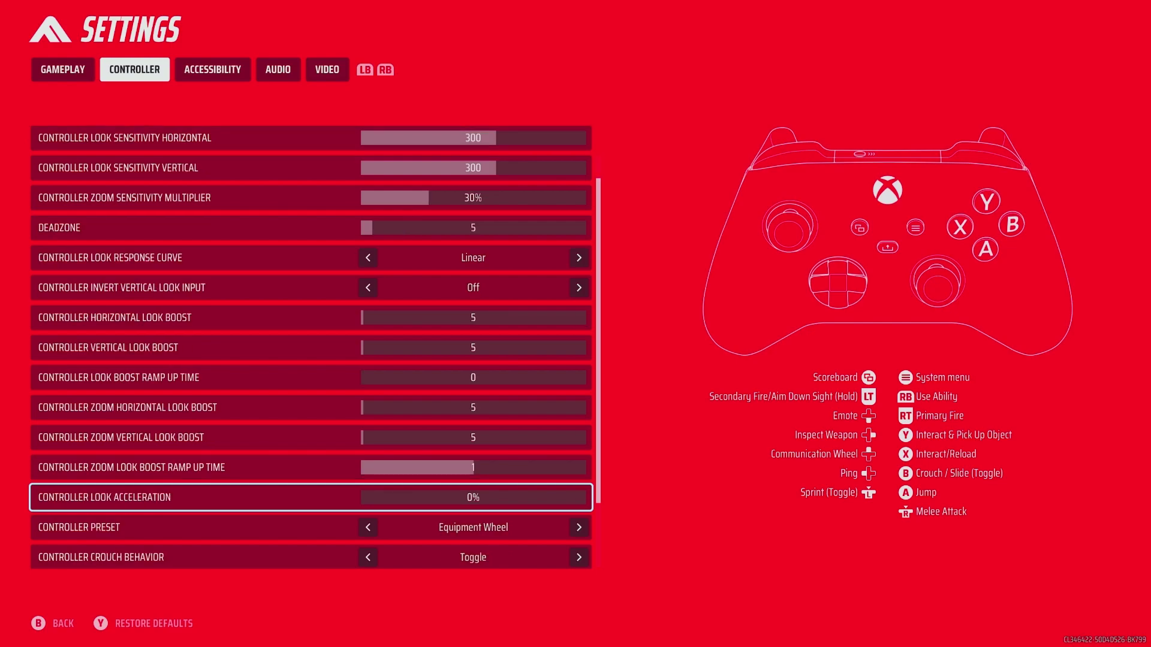
key("Down")
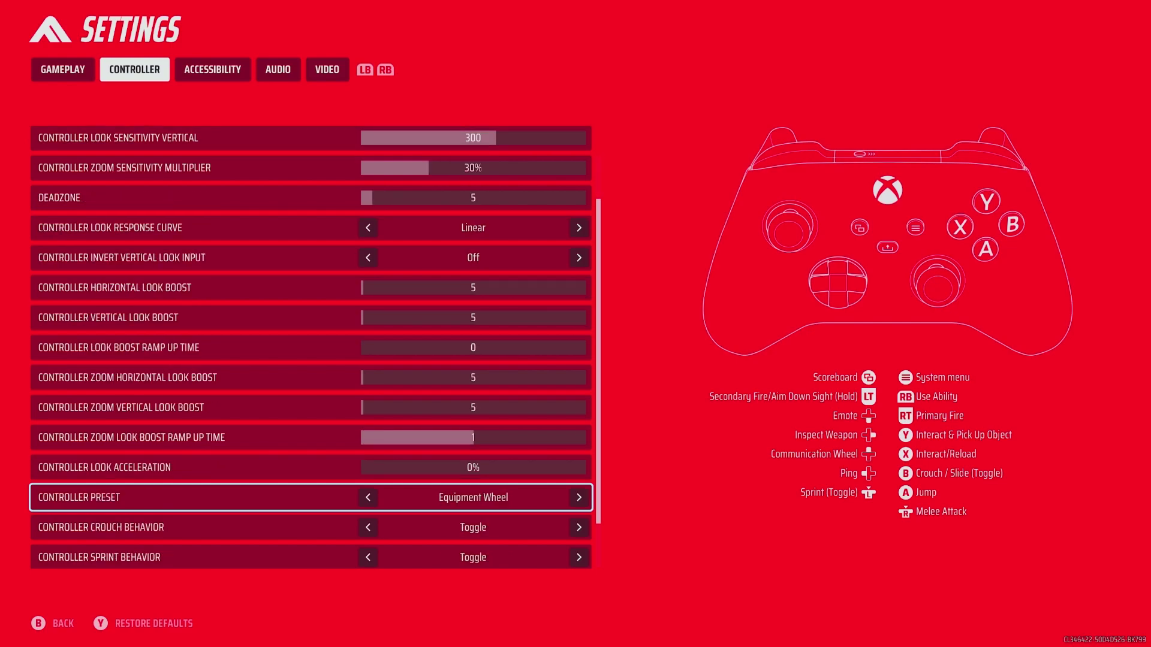
key("Down")
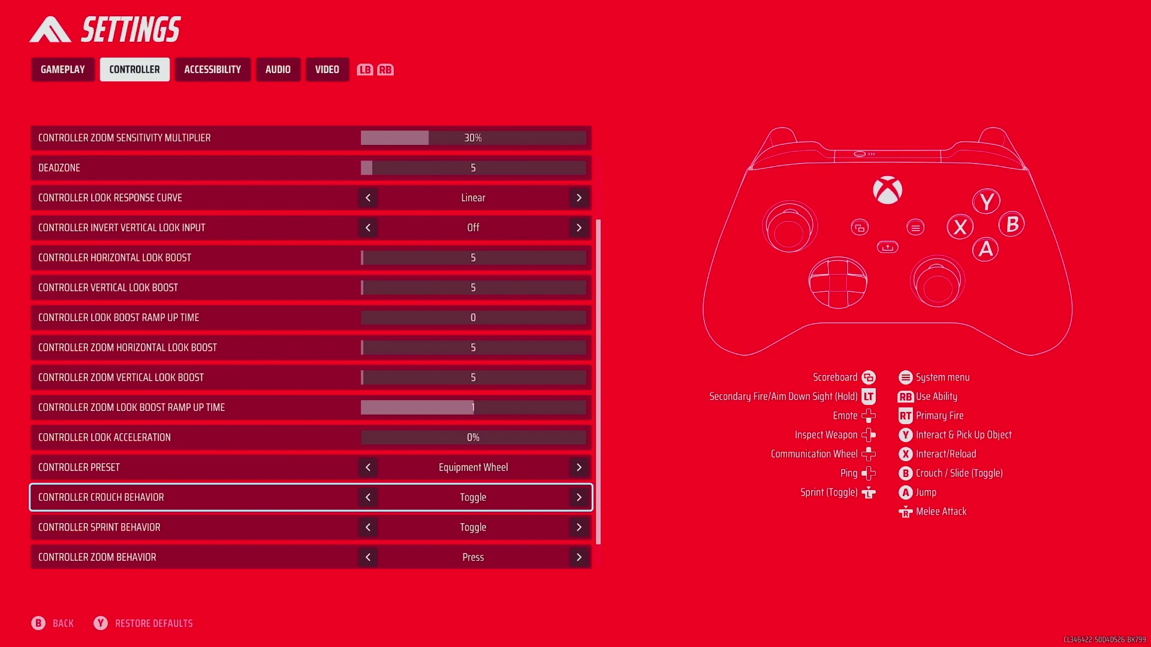
key("Down")
key("Down")
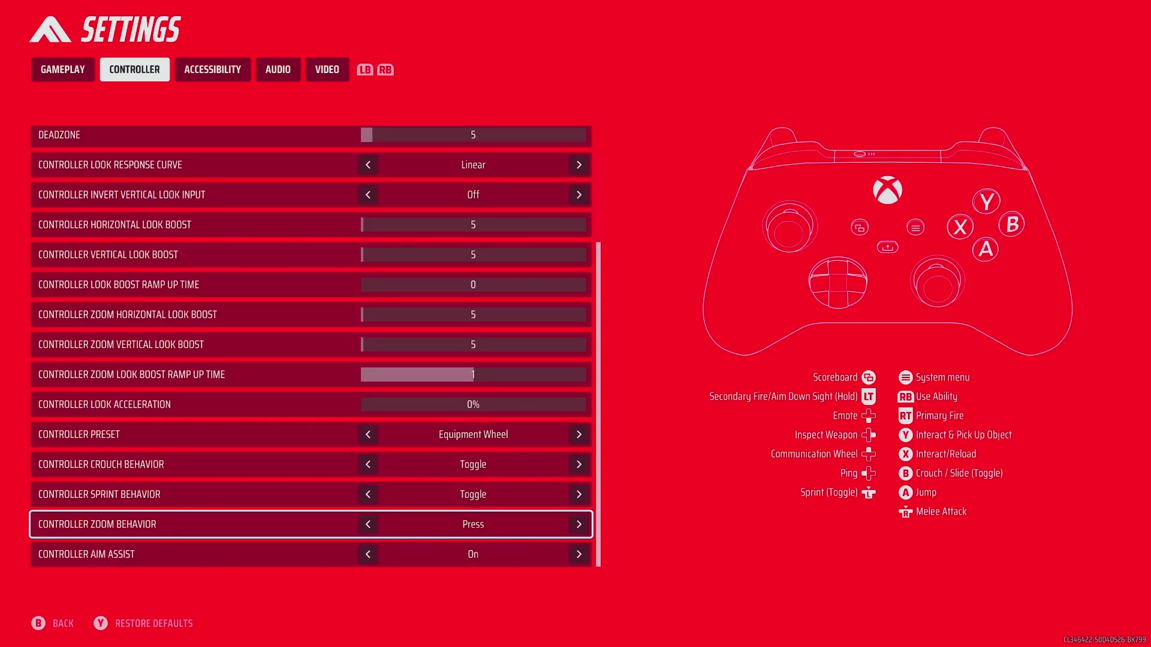
key("Down")
- Compare the Default colorblind mode with Tritanopia in the accessibility settings, ending on Tritanopia
key("e")
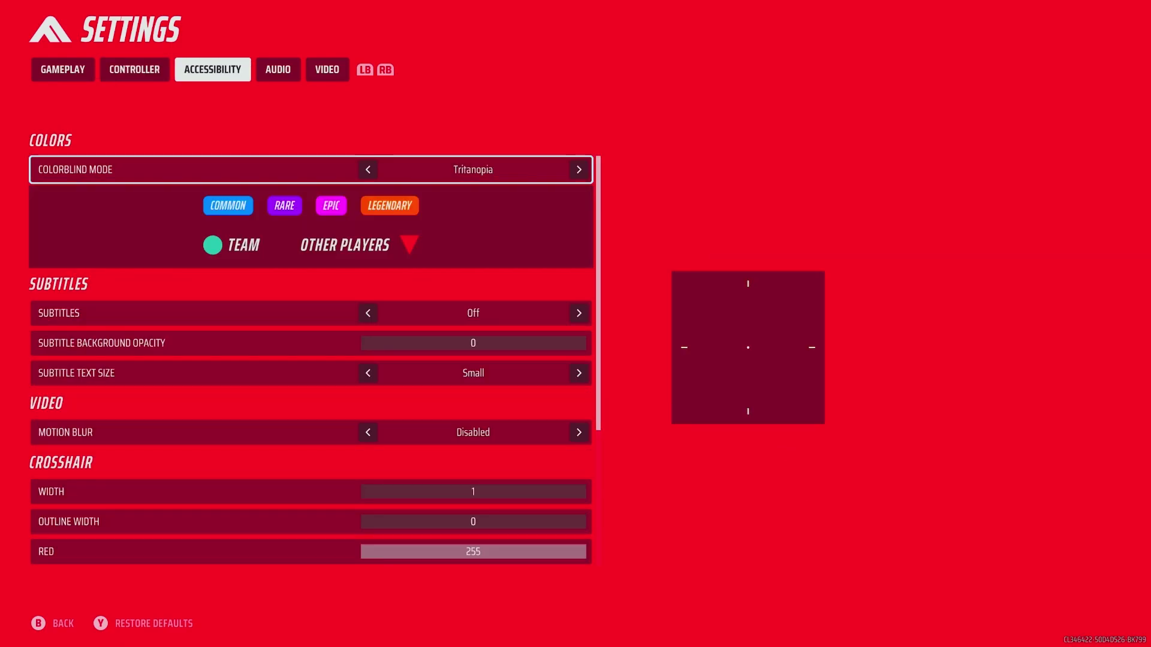
key("Right")
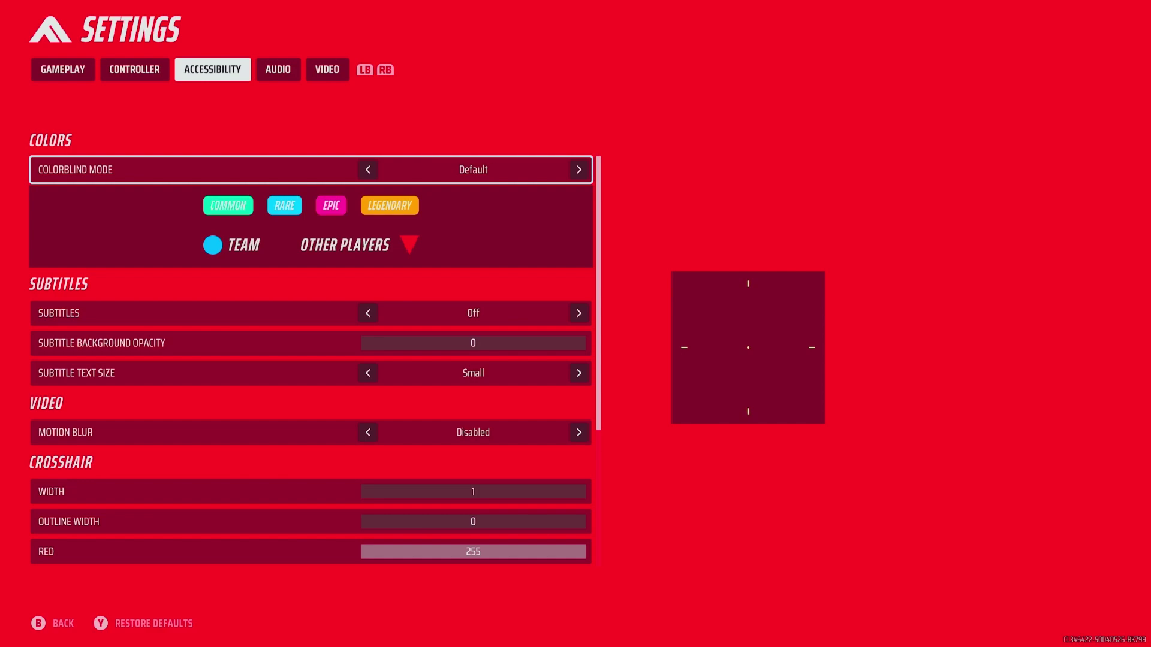
key("Left")
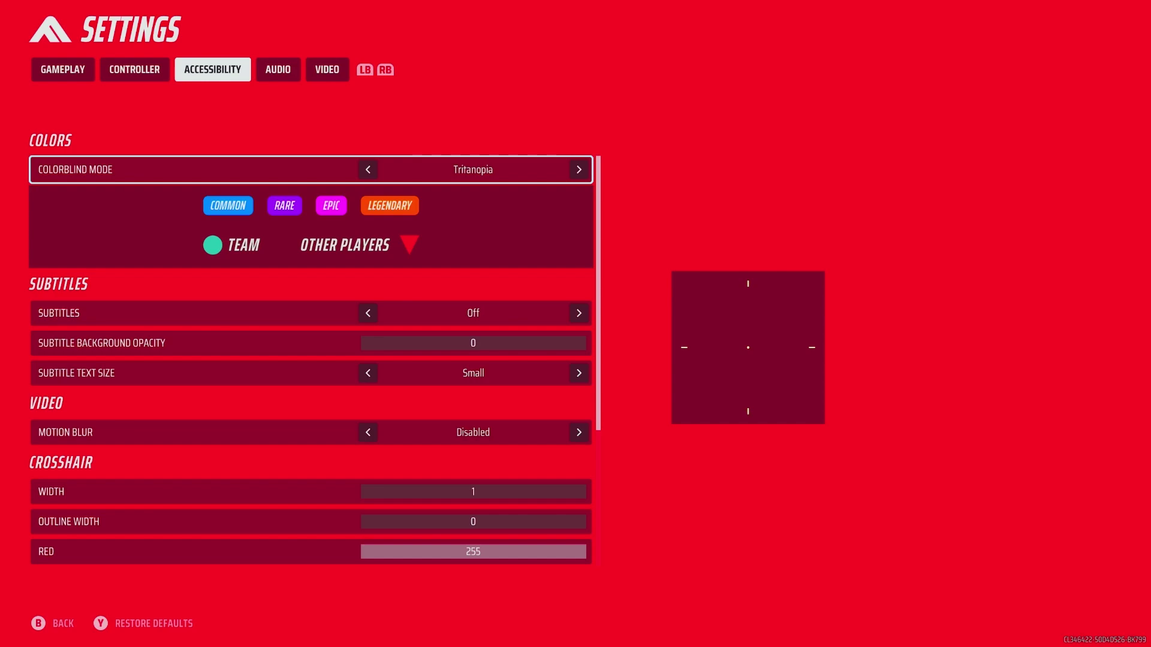
- Examine the remaining accessibility settings, covering subtitles, motion blur and all crosshair options down to opacity
key("Down")
key("Down")
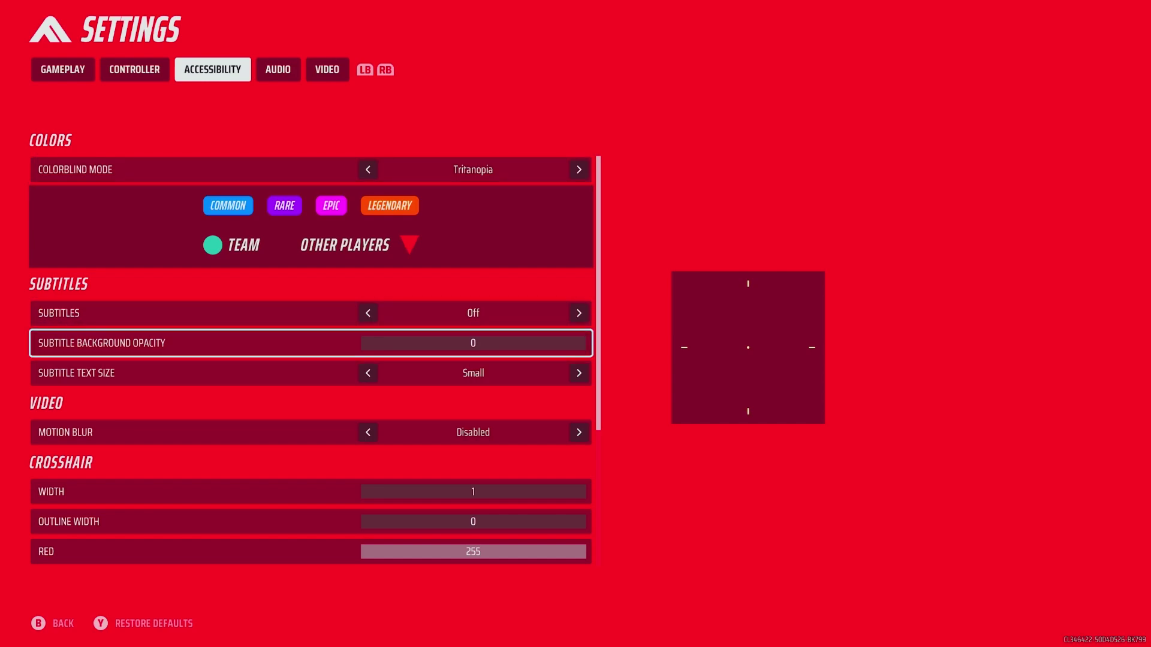
key("Down")
key("Down")
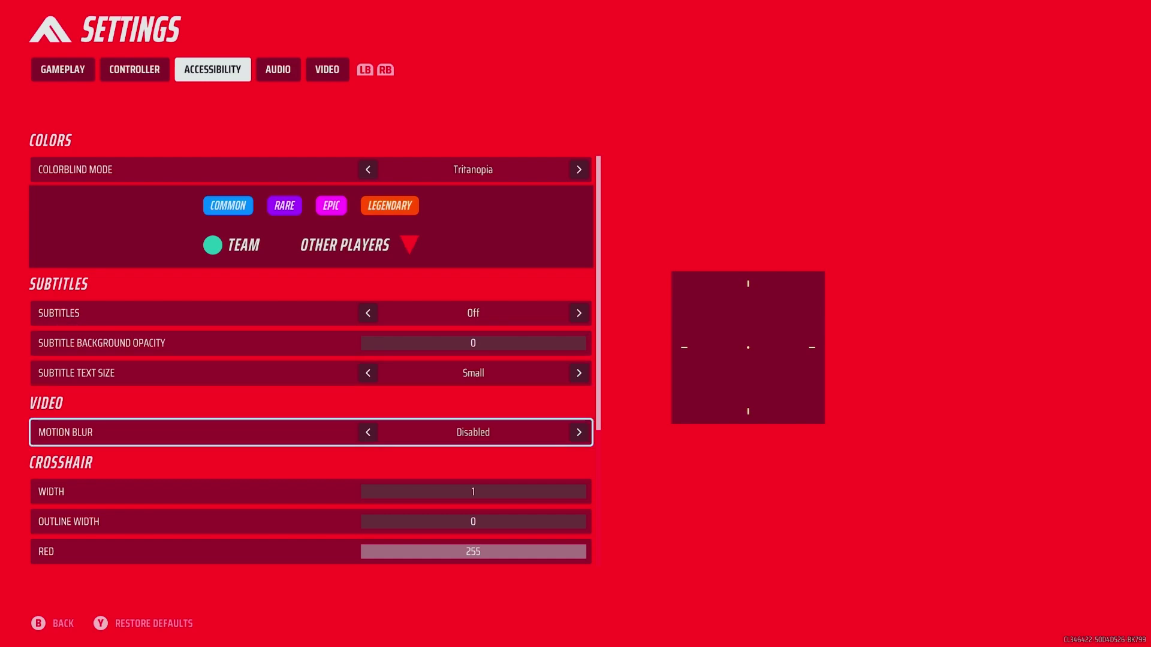
key("Down")
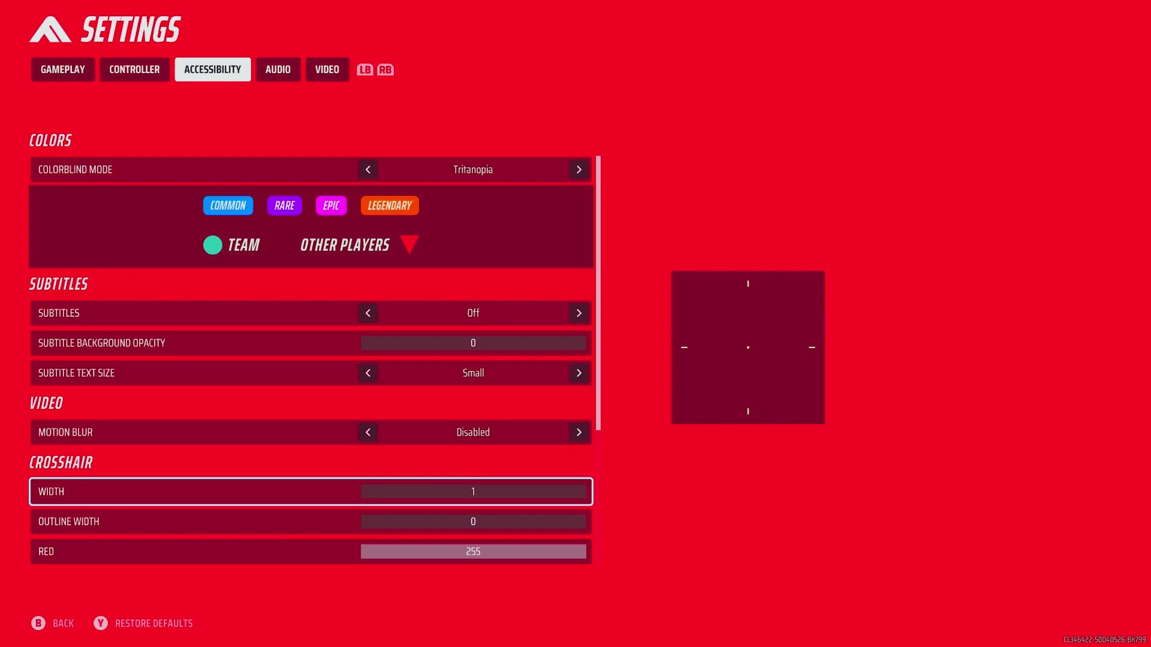
key("Down")
key("Down")
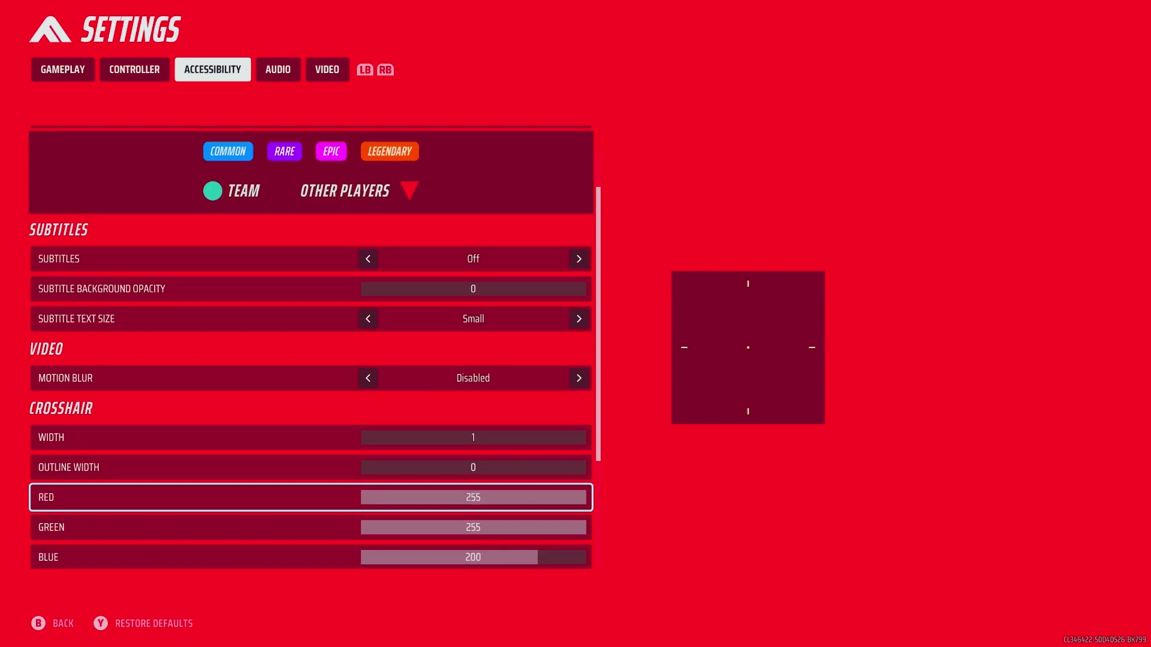
key("Down")
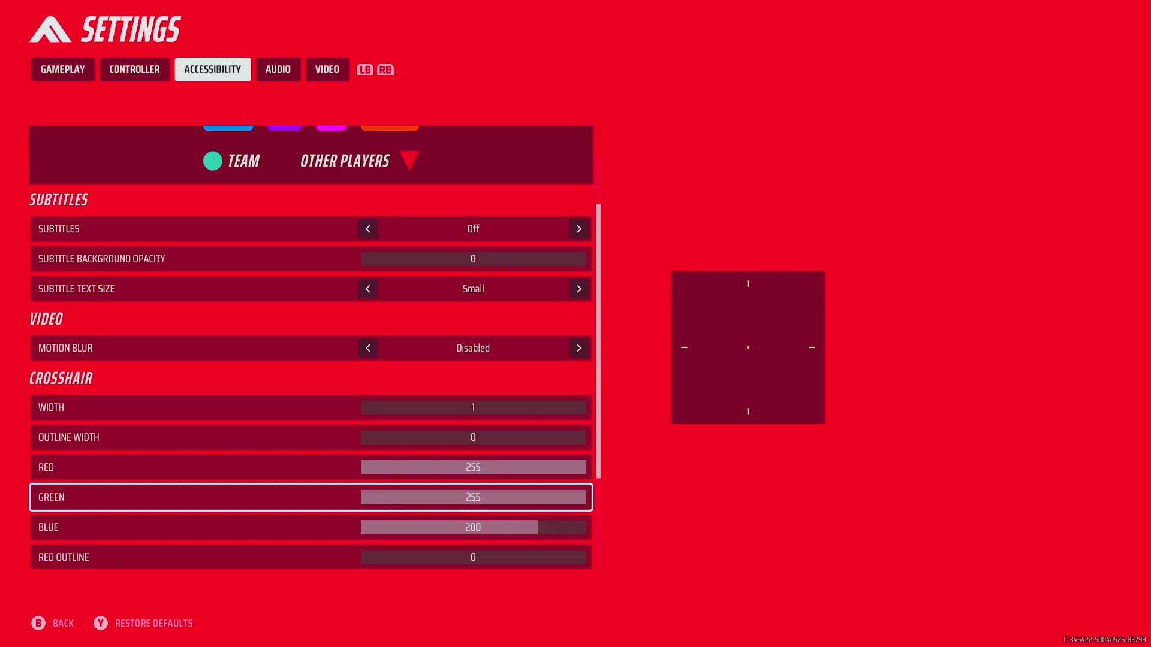
key("Down")
key("Down")
key("Down")
key("Down")
key("Down")
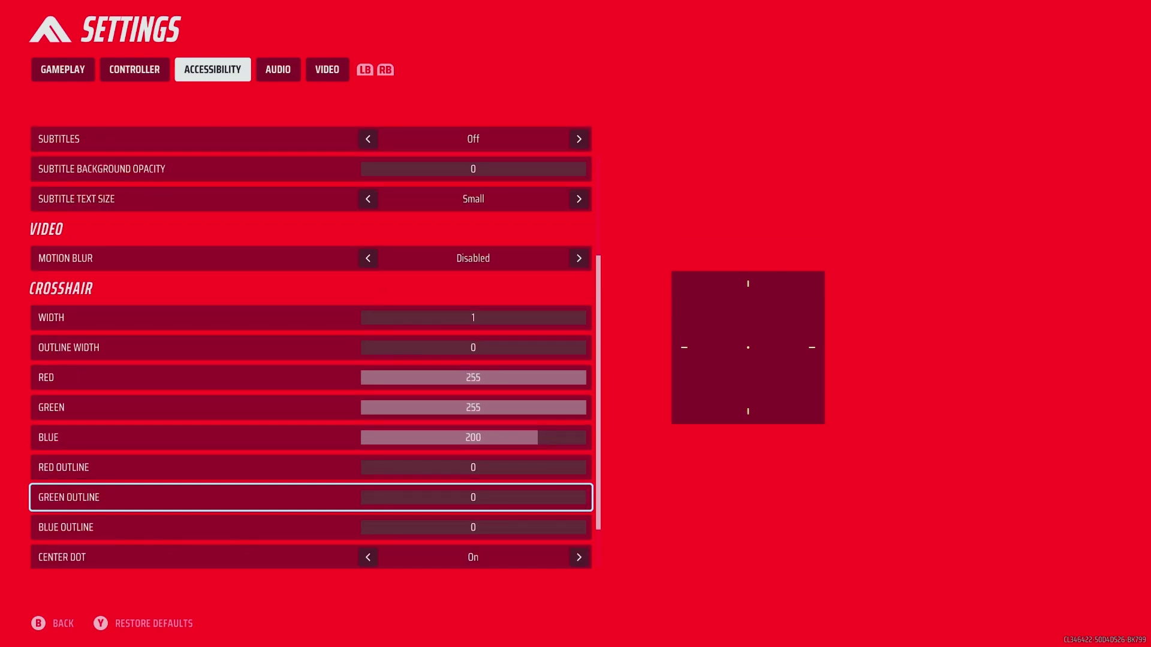
key("Down")
key("Down")
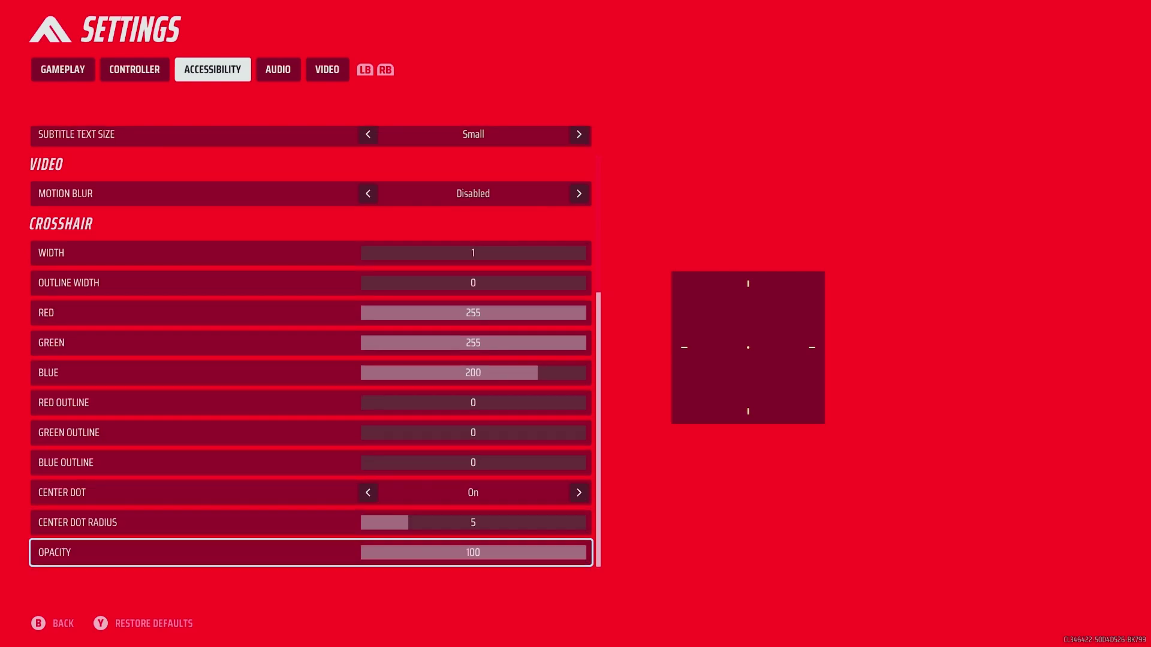
- Open the audio settings and examine the volume options from master volume down to dialogue volume
key("Up")
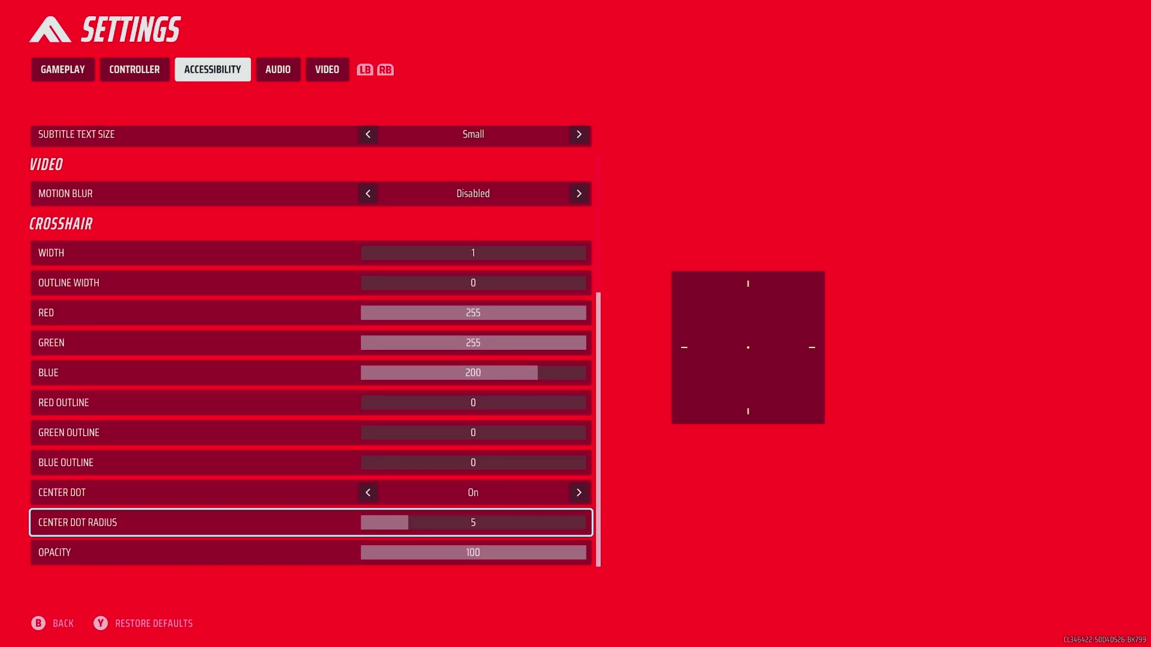
key("Down")
key("e")
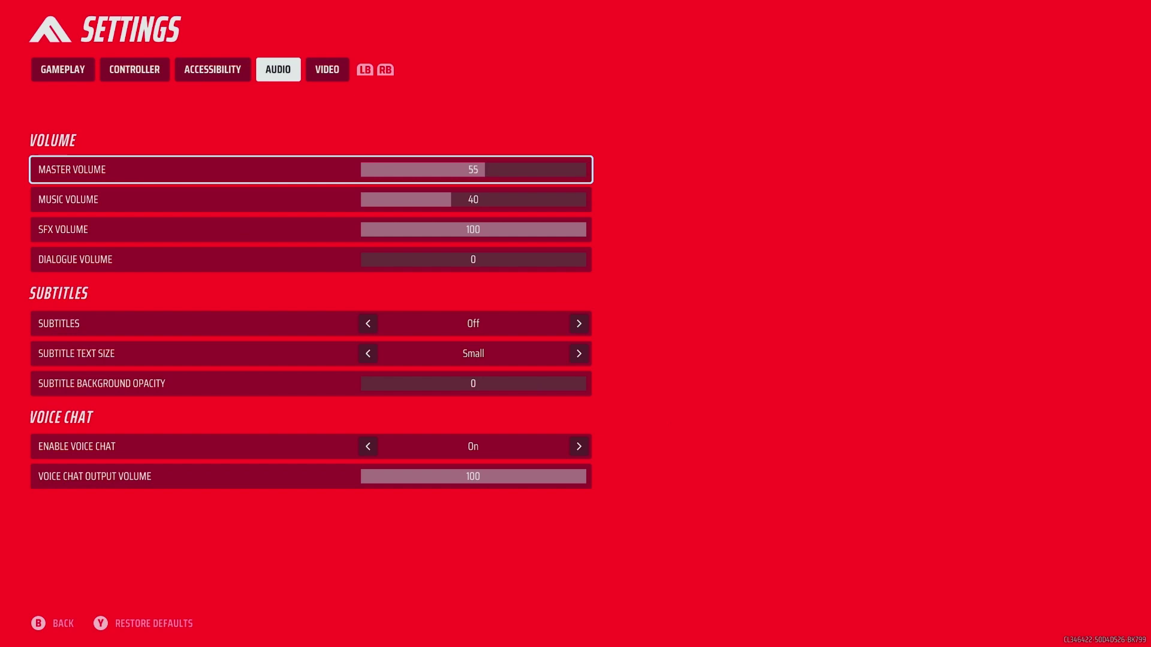
key("Down")
key("Down")
key("Down")
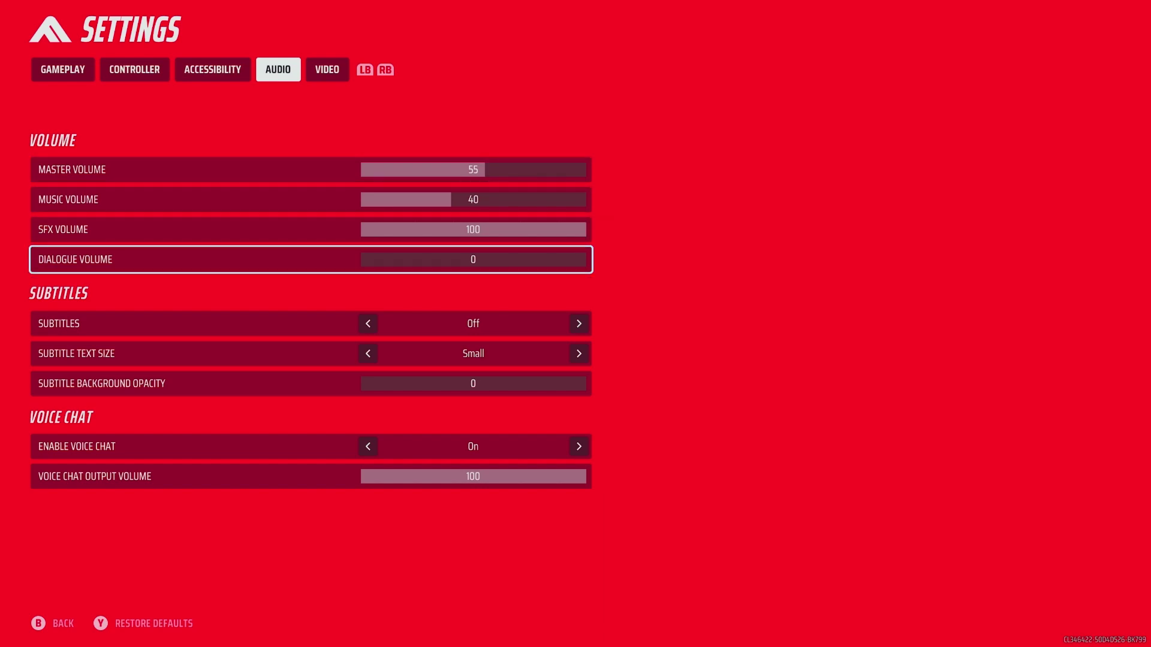
- Try a higher music volume and set it back to 40
key("Up")
key("Up")
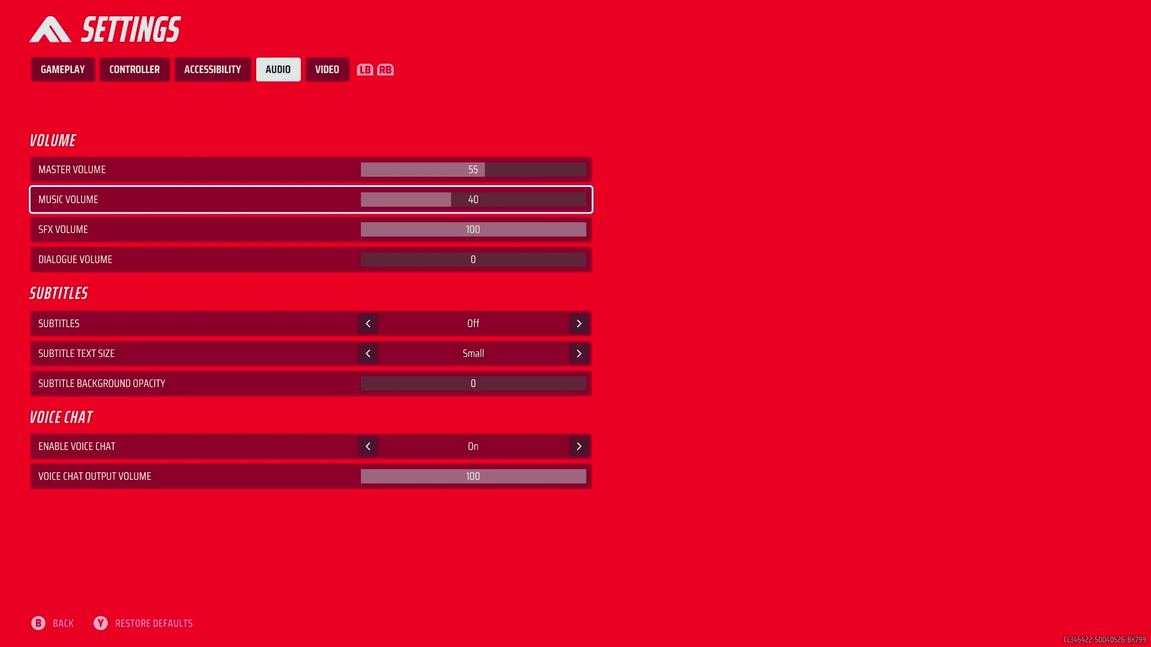
key("Right")
key("Right")
key("Right")
key("Right")
key("Right")
key("Right")
key("Right")
key("Right")
key("Right")
key("Right")
key("Right")
key("Right")
key("Right")
key("Right")
key("Right")
key("Right")
key("Right")
key("Right")
key("Right")
key("Right")
key("Right")
key("Right")
key("Right")
key("Right")
key("Right")
key("Right")
key("Right")
key("Right")
key("Right")
key("Right")
key("Right")
key("Right")
key("Right")
key("Right")
key("Right")
key("Right")
key("Right")
key("Right")
key("Right")
key("Right")
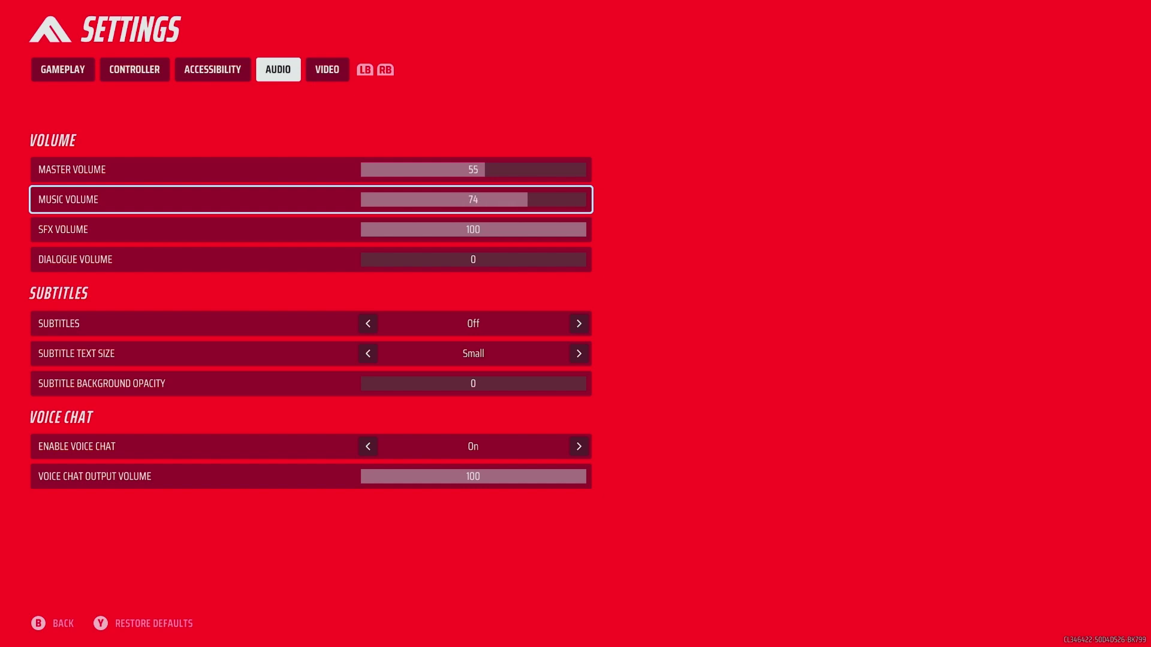
key("Right")
key("Right")
key("Right")
key("Right")
key("Right")
key("Right")
key("Right")
key("Right")
key("Left")
key("Left")
key("Left")
key("Left")
key("Left")
key("Left")
key("Left")
key("Left")
key("Left")
key("Left")
key("Left")
key("Left")
key("Left")
key("Left")
key("Left")
key("Left")
key("Left")
key("Left")
key("Left")
key("Left")
key("Left")
key("Left")
key("Left")
key("Left")
key("Left")
key("Left")
key("Left")
key("Left")
key("Left")
key("Left")
key("Left")
key("Left")
key("Left")
key("Left")
key("Left")
key("Left")
key("Left")
key("Left")
key("Left")
key("Left")
key("Left")
key("Left")
key("Left")
key("Left")
key("Left")
key("Left")
key("Left")
key("Left")
key("Left")
key("Left")
key("Left")
key("Left")
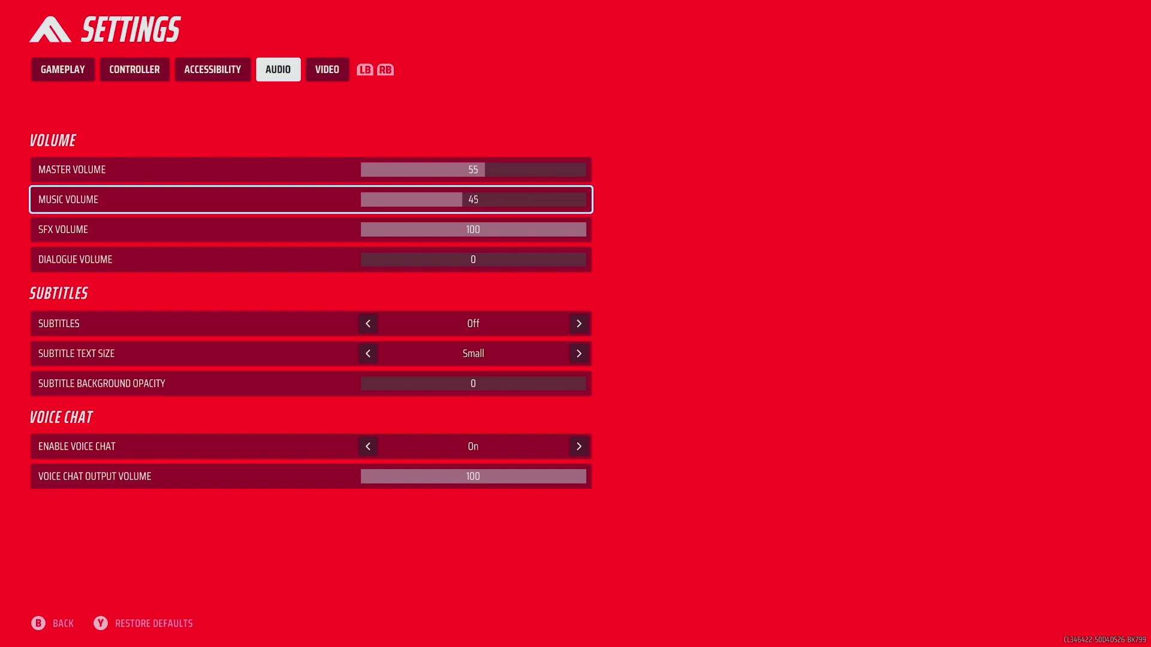
- Examine the remaining audio settings, covering subtitles, voice chat and voice chat output volume
key("Down")
key("Down")
key("Down")
key("Down")
key("Down")
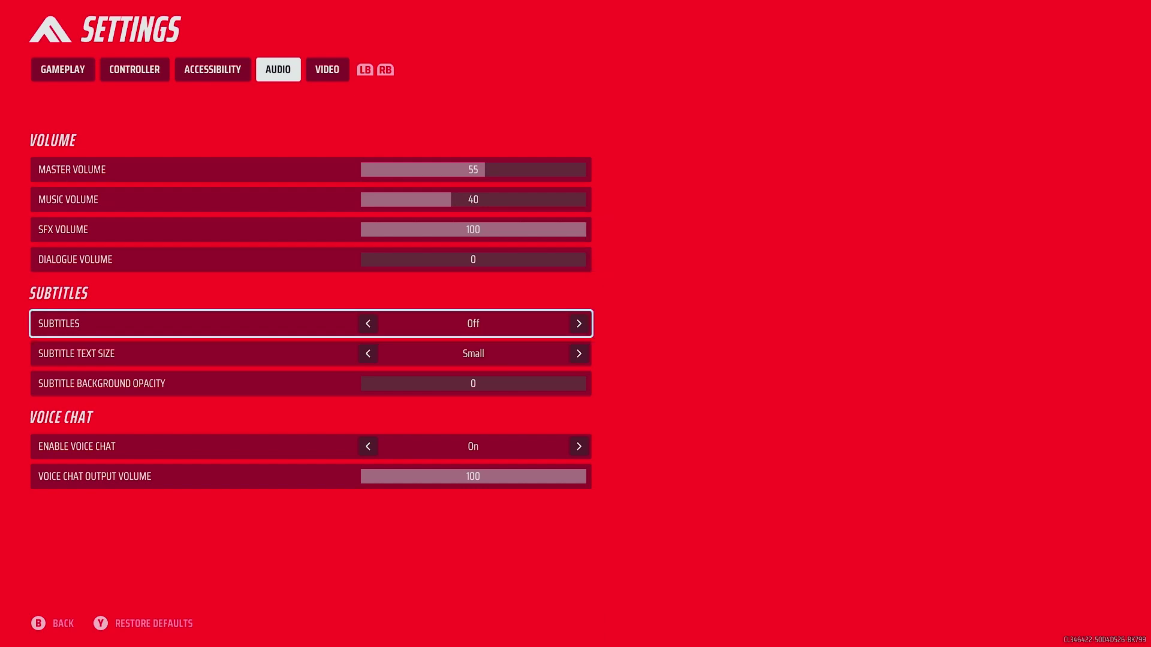
key("Down")
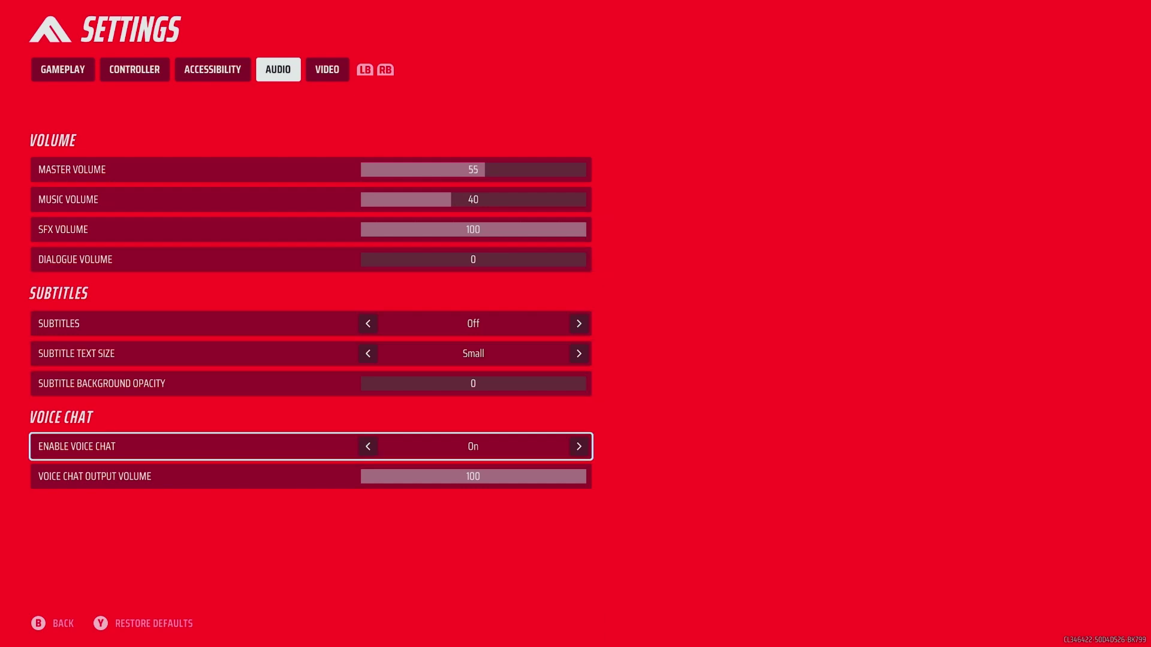
key("Down")
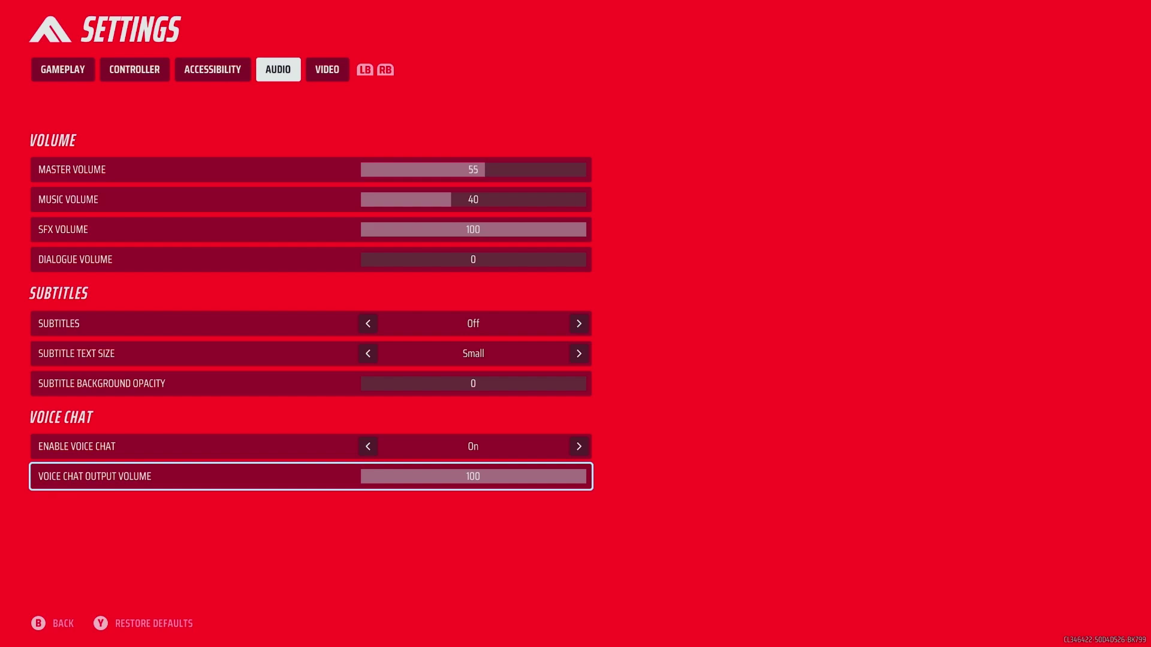
key("Up")
key("Up")
- Examine field of view, motion blur and lens distortion in the video settings, and return to the Backstage screen
key("e")
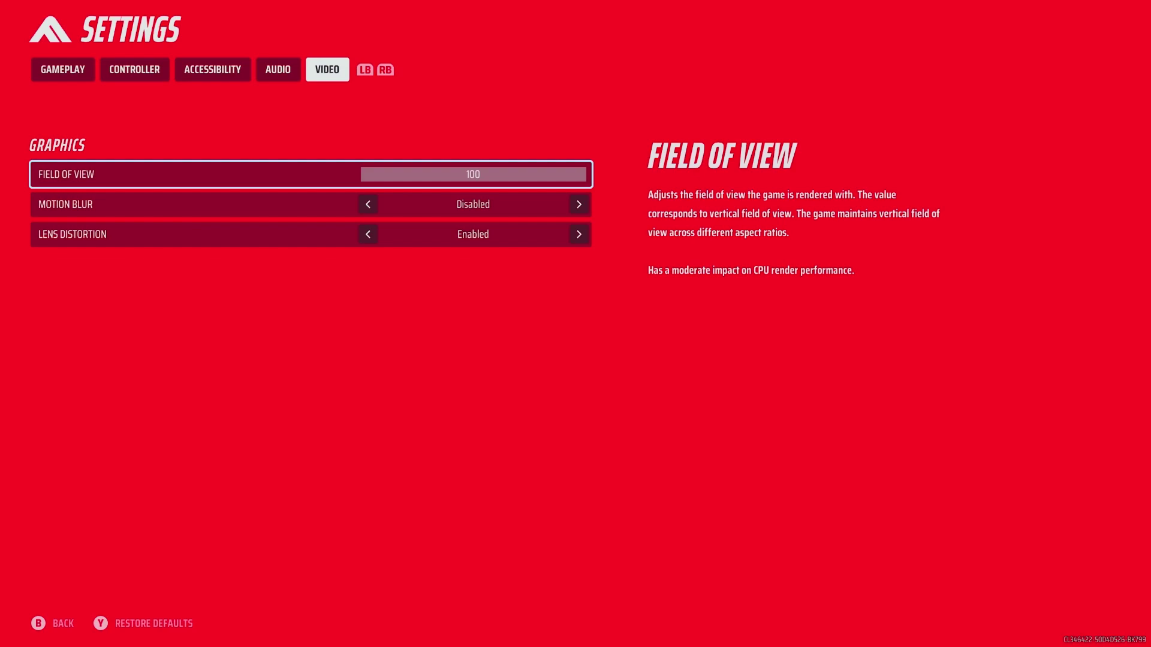
key("Down")
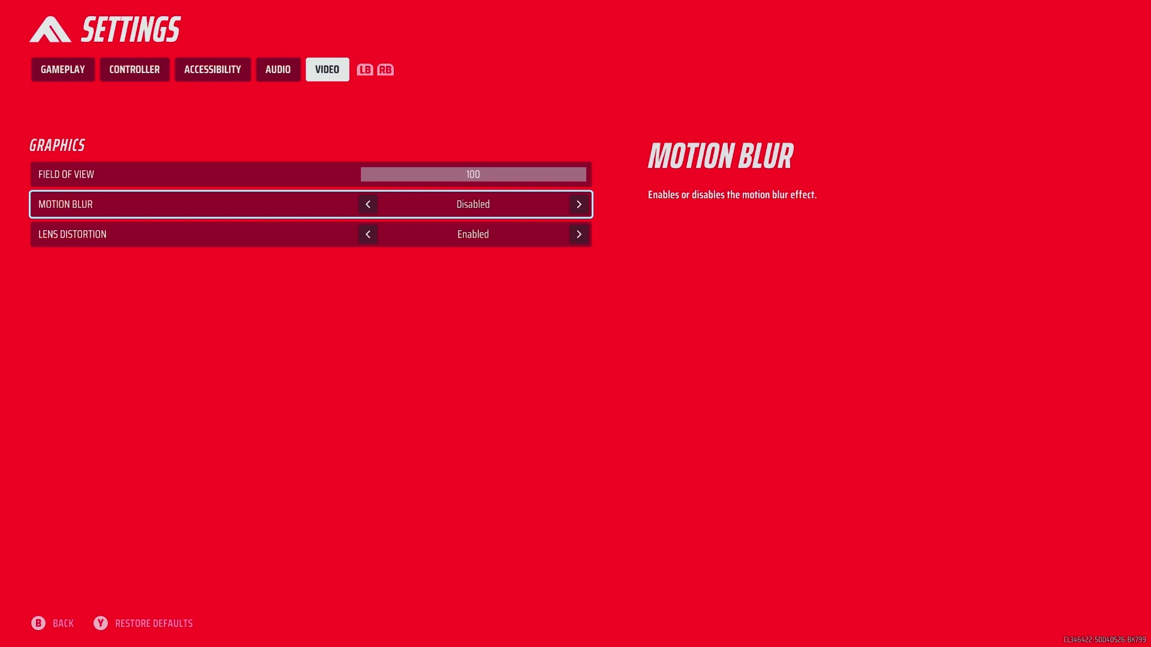
key("Down")
key("Escape")
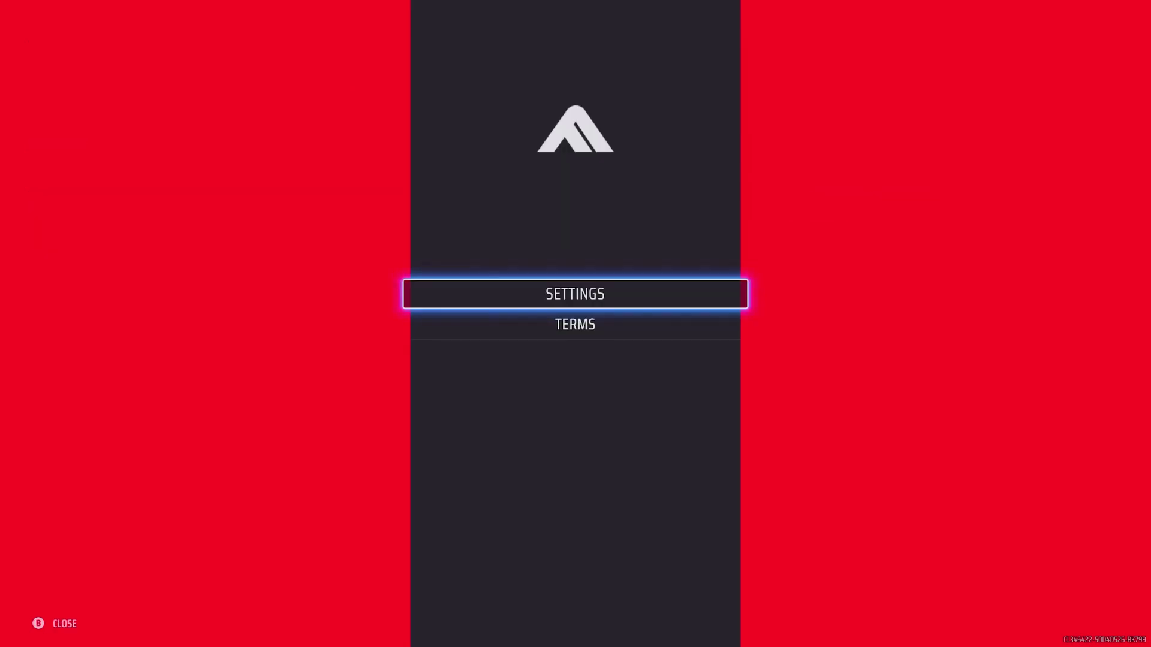
key("Escape")
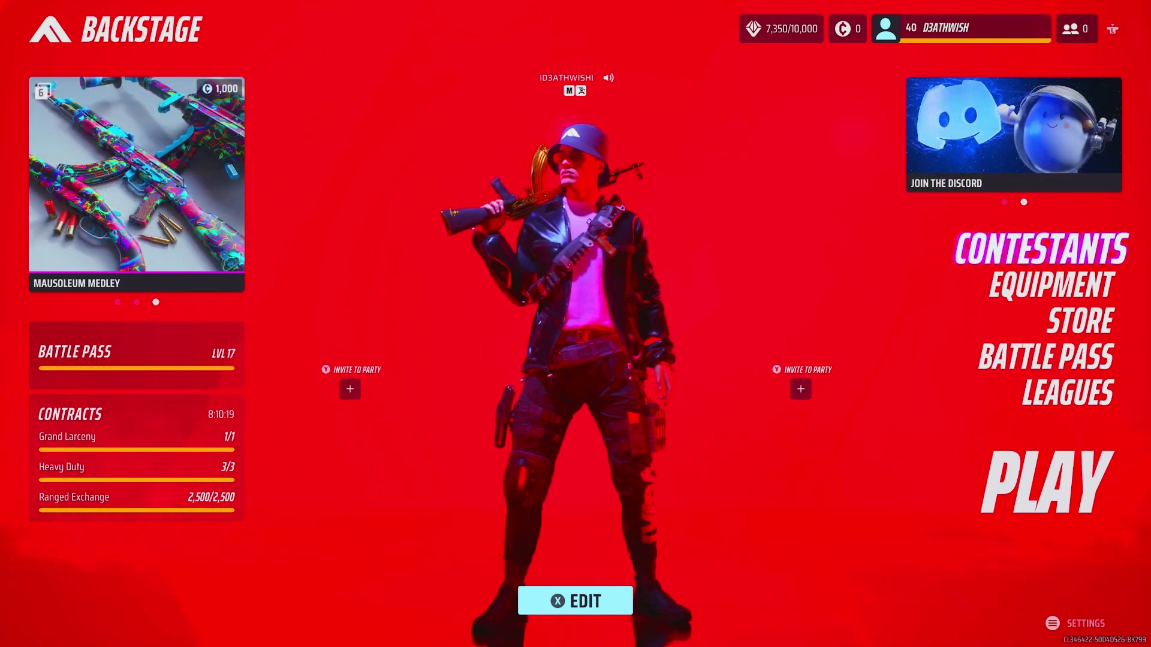
- View the current rank on the Leagues page and return to the Backstage screen
key("Down")
key("Down")
key("Down")
key("Down")
key("Return")
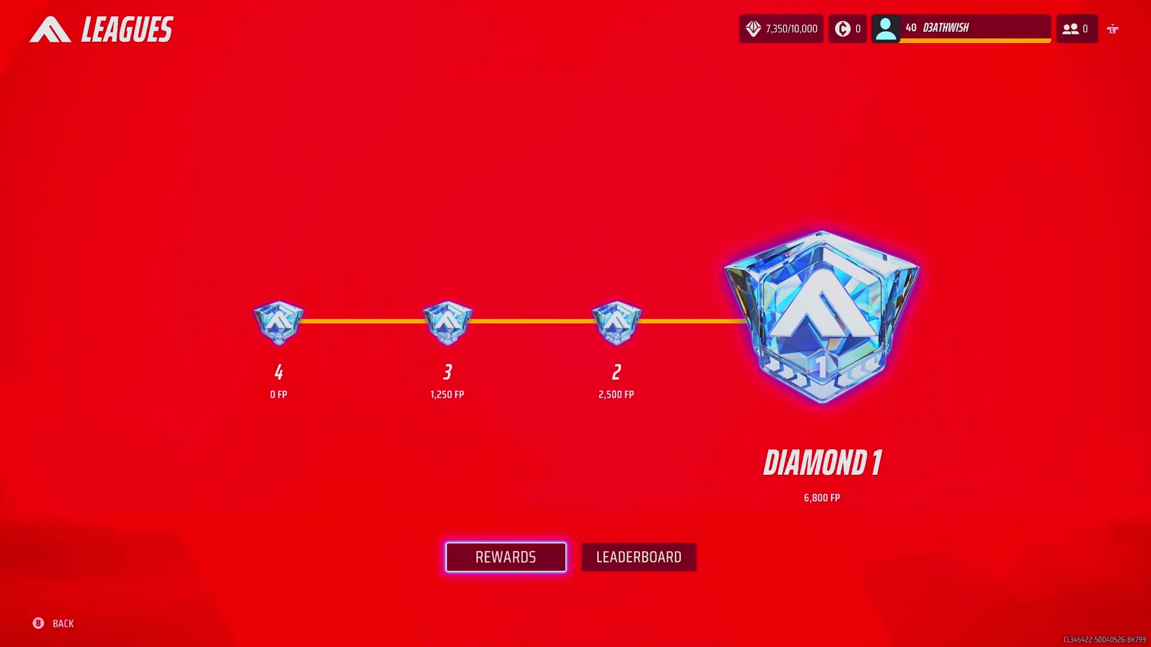
key("Escape")
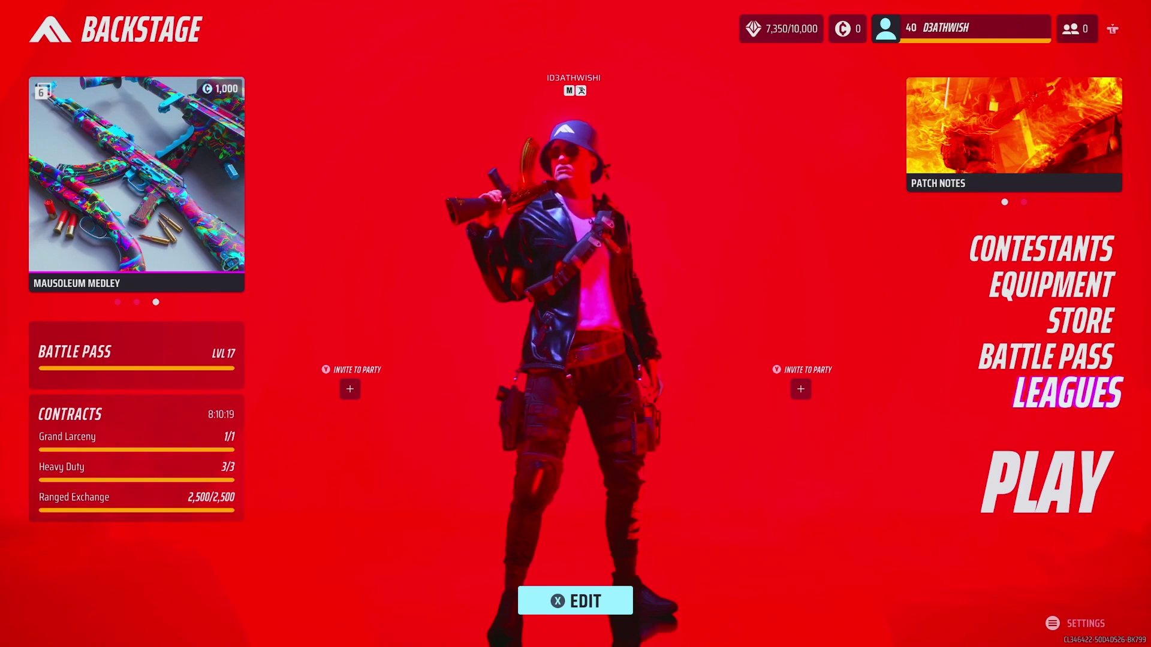